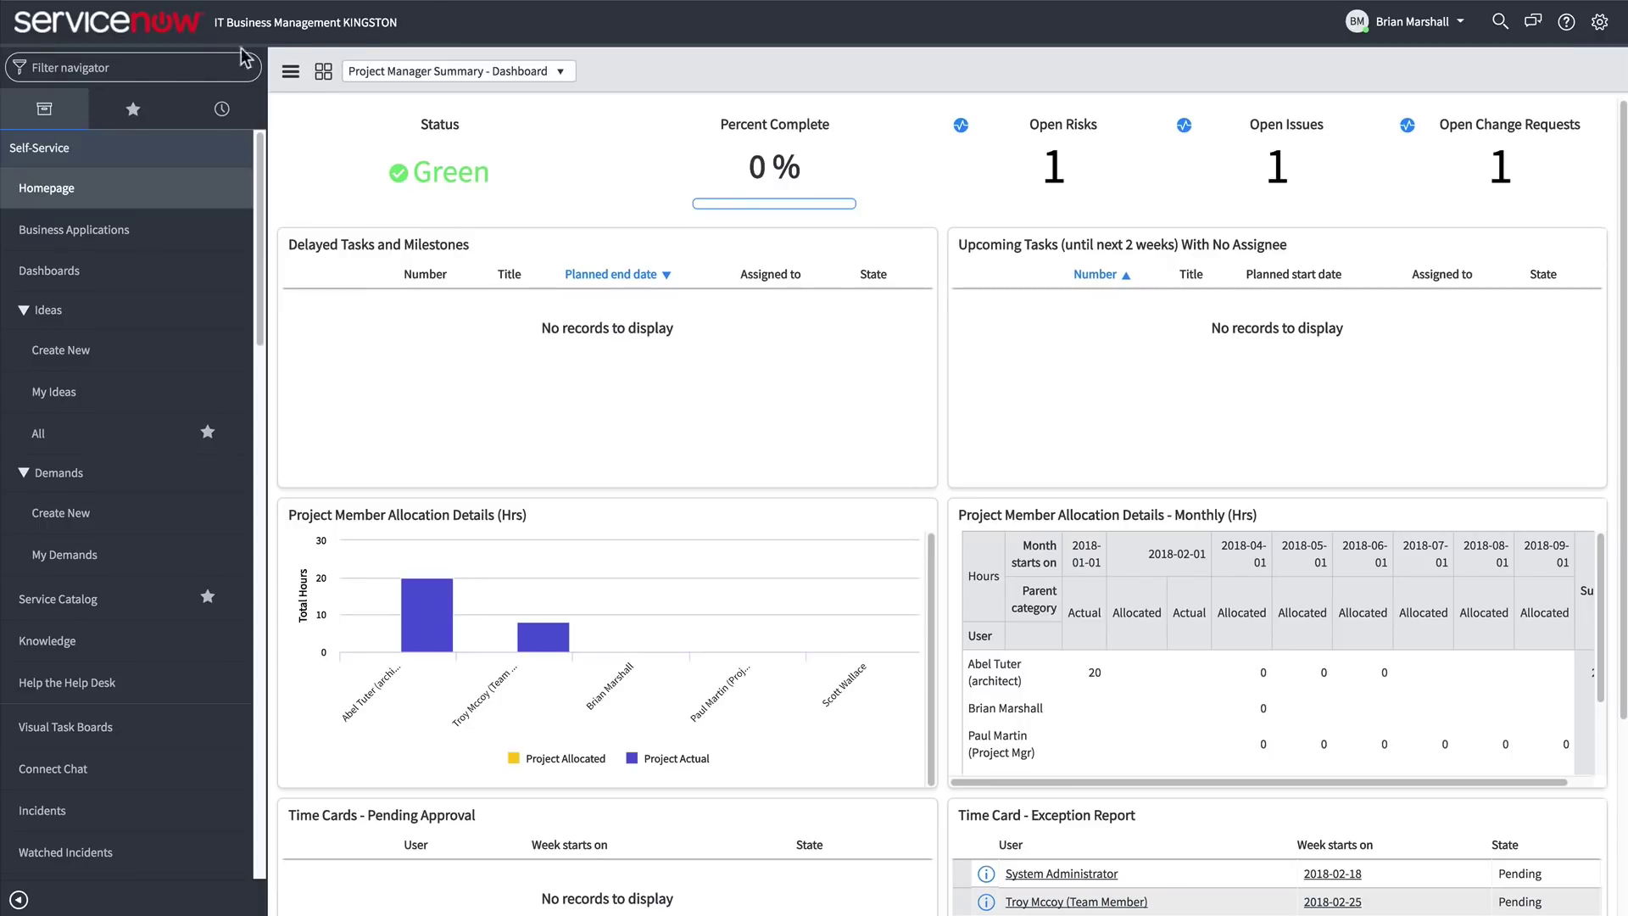
{"action": "type", "text": "idea"}
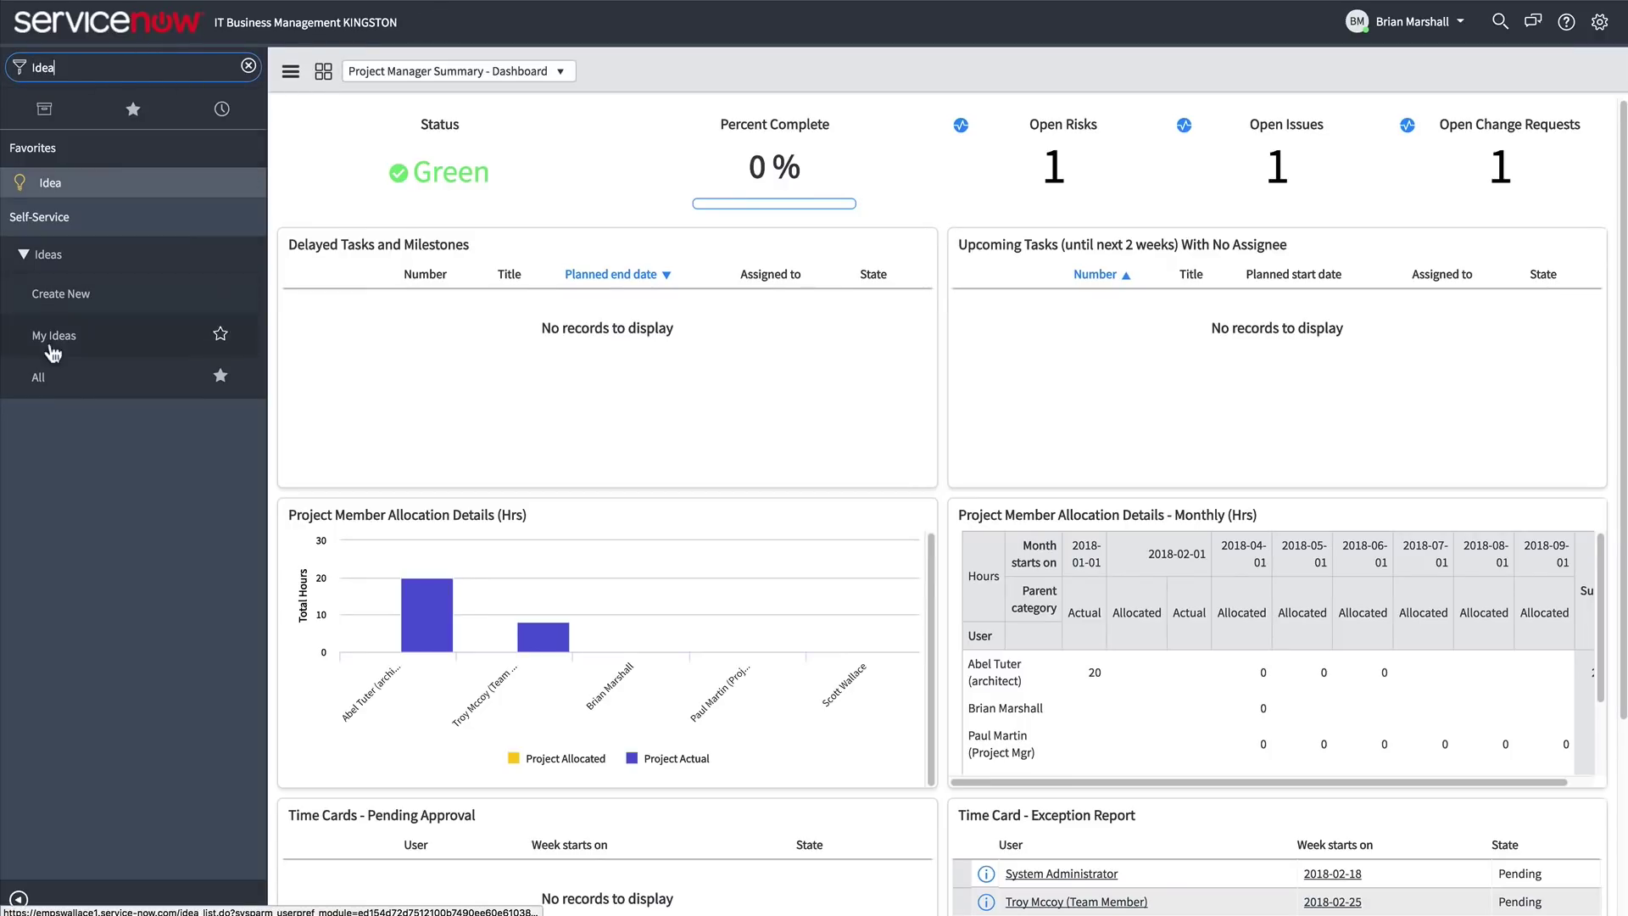
- Find idea IDEA0001052 'Upgrade App Z' in Ideas > All and accept it, creating demand DMND0001138
{"action": "left_click", "coordinate": [39, 377]}
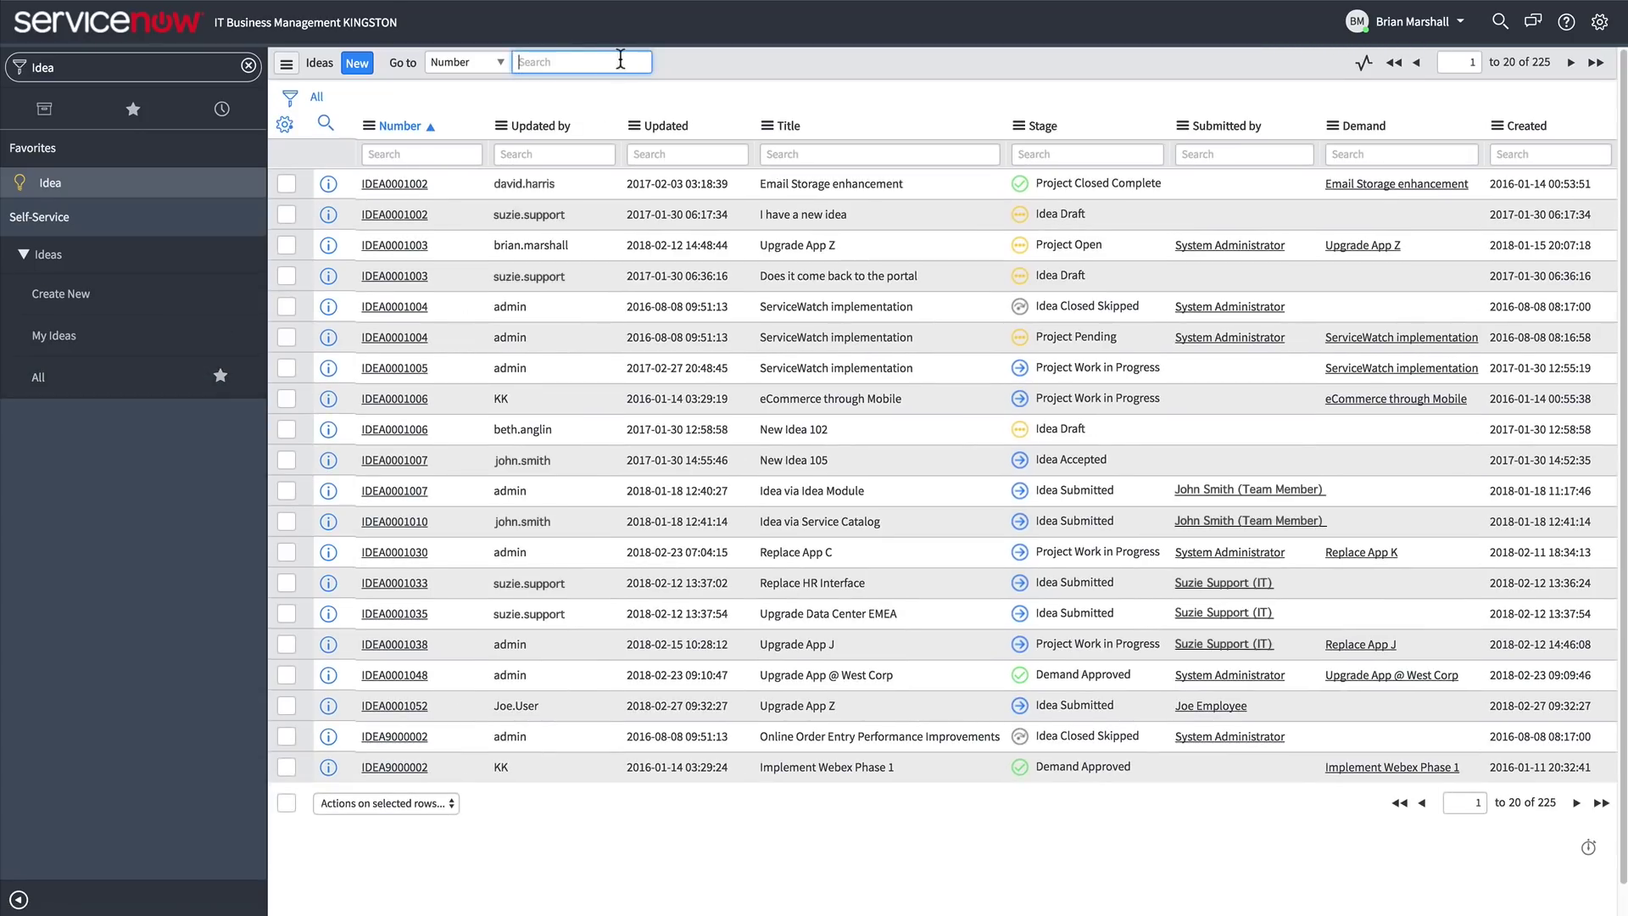
{"action": "type", "text": "IDEA0001052"}
{"action": "key", "text": "Return"}
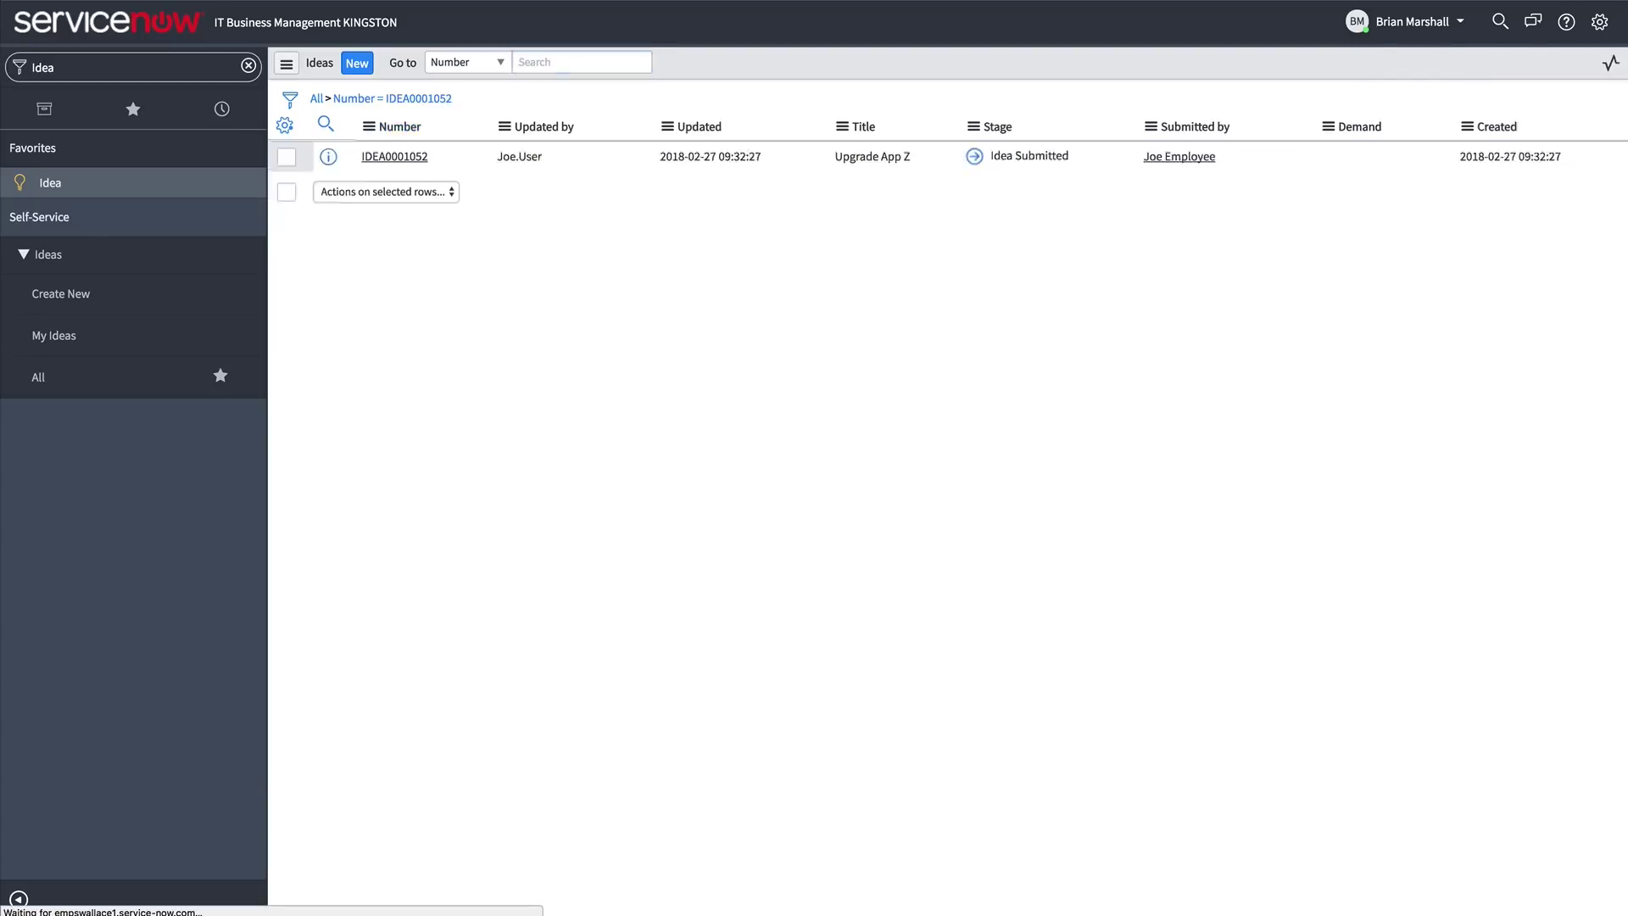
{"action": "left_click", "coordinate": [396, 183]}
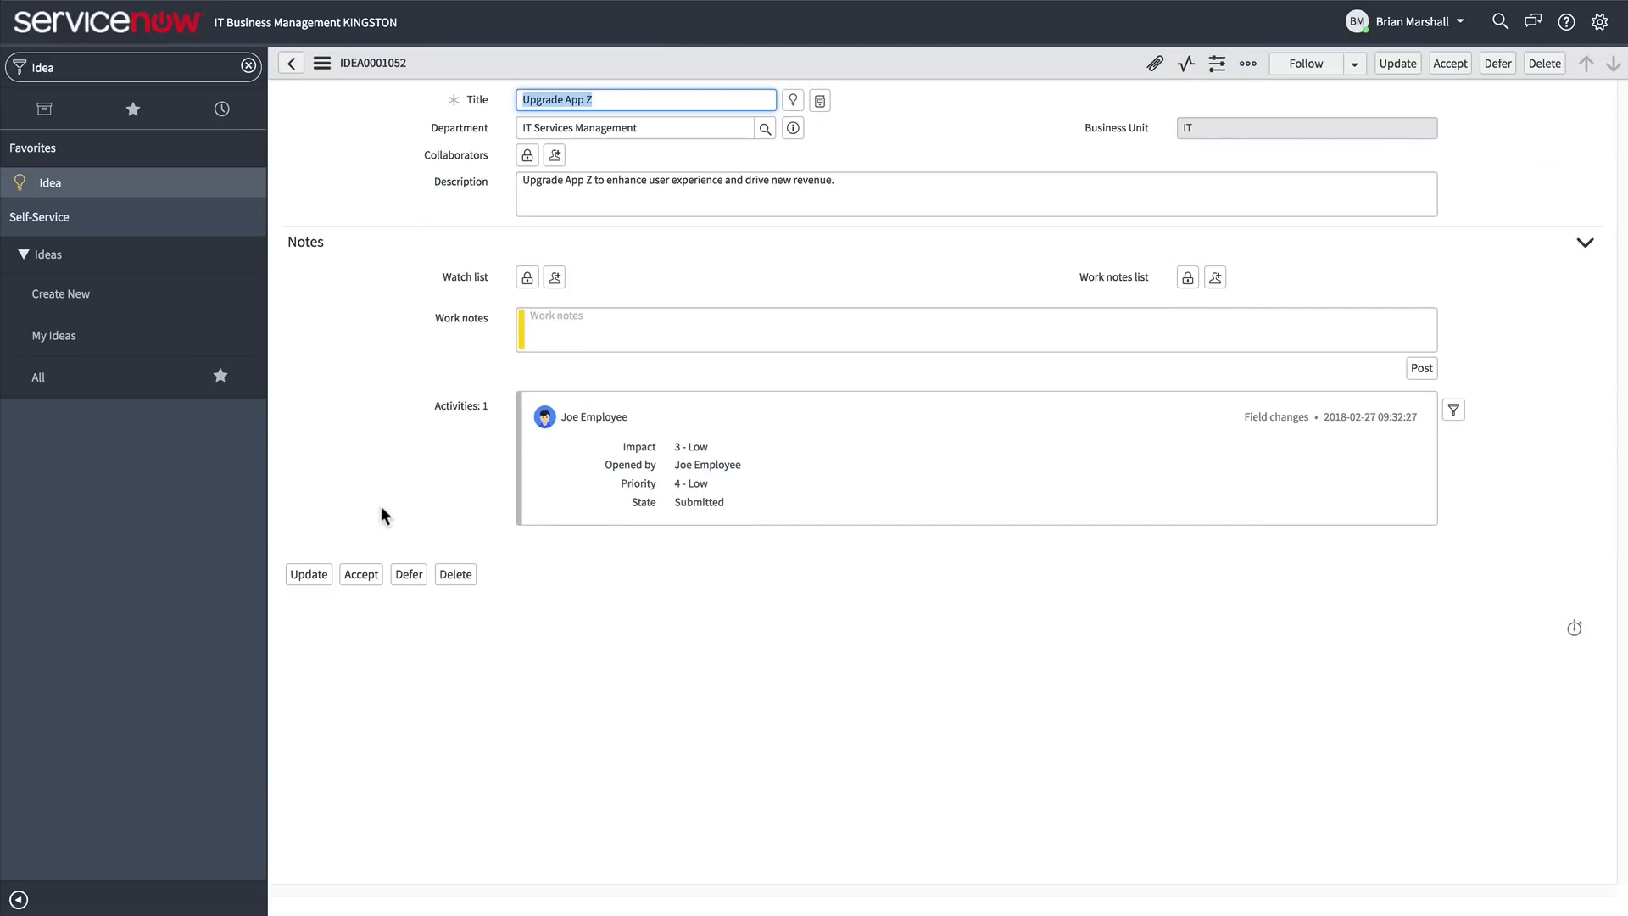
{"action": "left_click", "coordinate": [362, 573]}
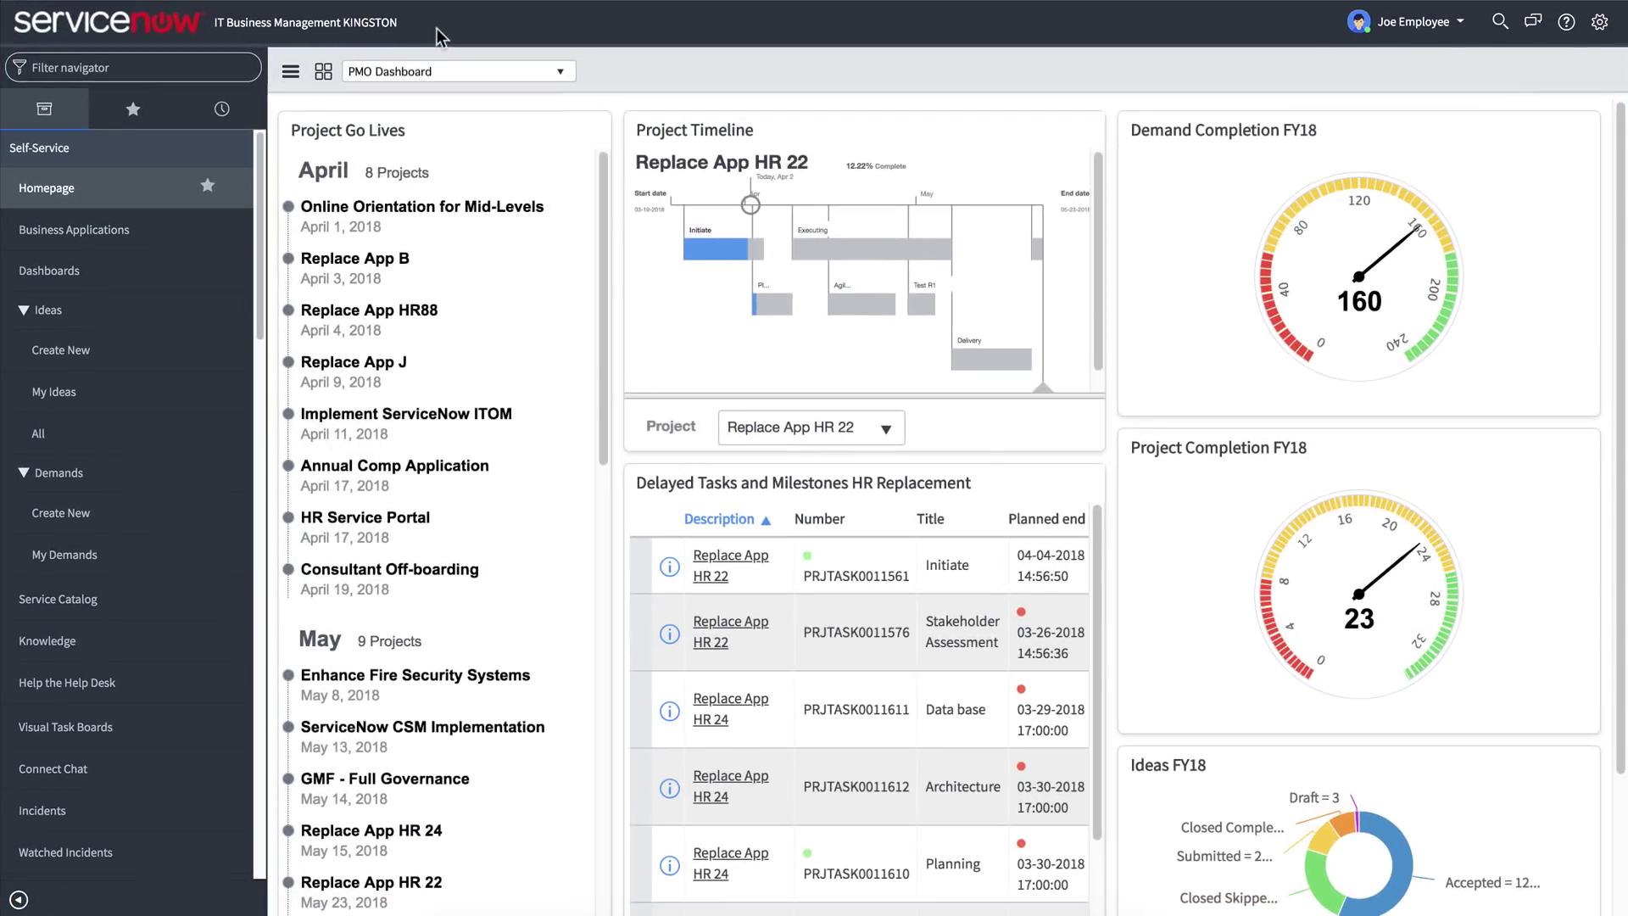
{"action": "type", "text": "Demand"}
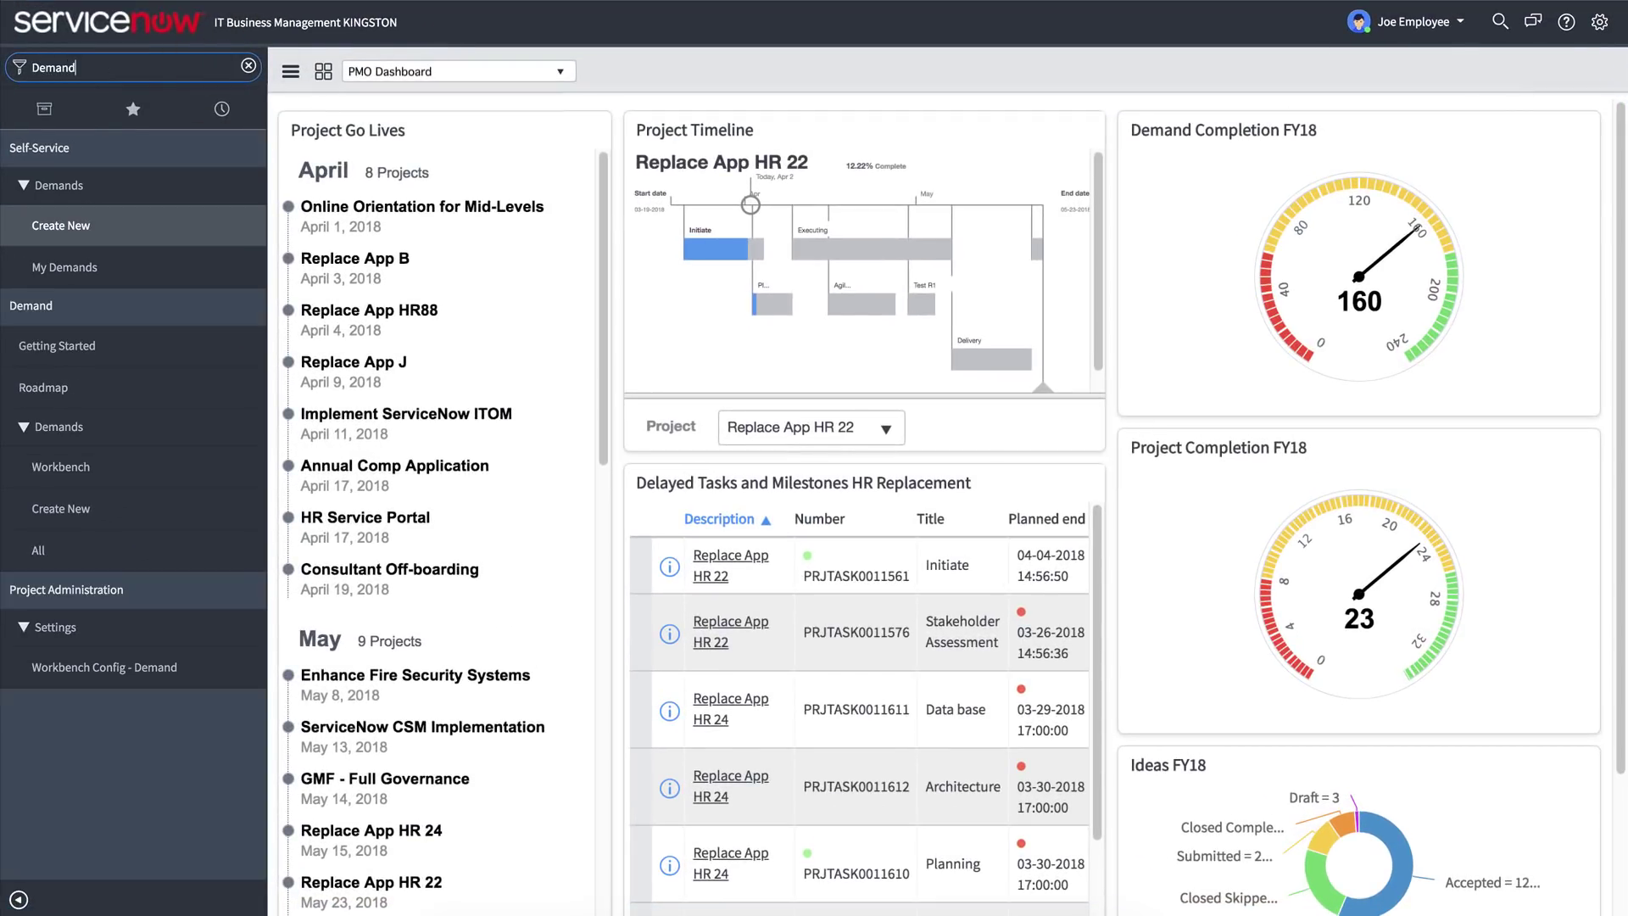
- Search the Demands list for DMND0001138 and open the 'Upgrade App Z' draft demand
{"action": "left_click", "coordinate": [42, 552]}
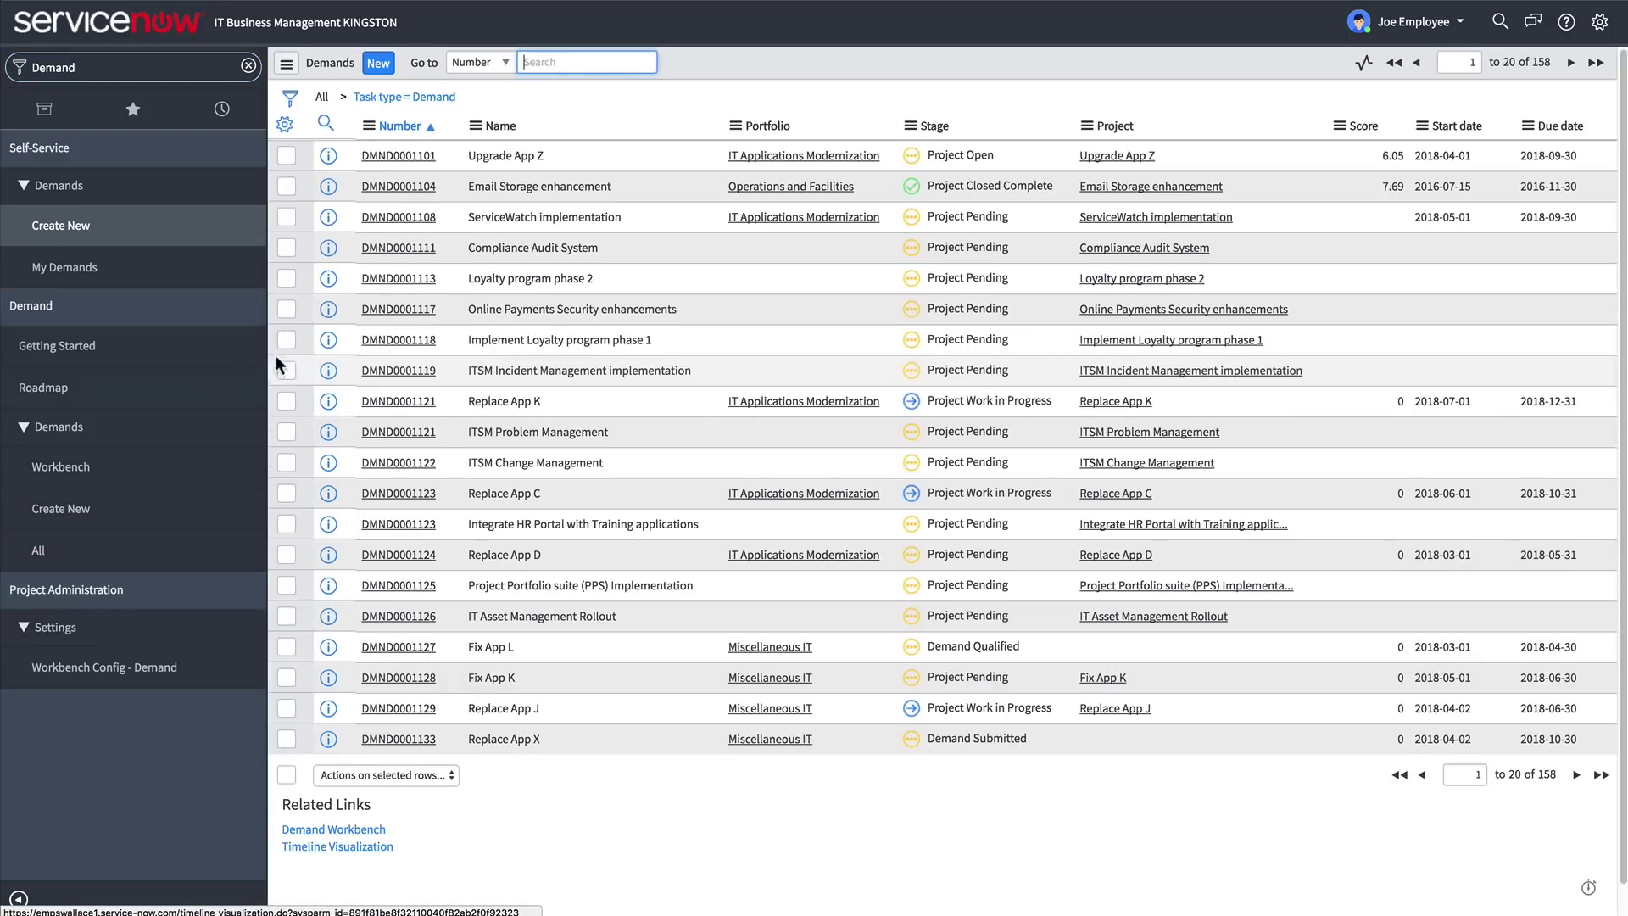
{"action": "left_click", "coordinate": [572, 61]}
{"action": "type", "text": "DMND0001138"}
{"action": "key", "text": "Return"}
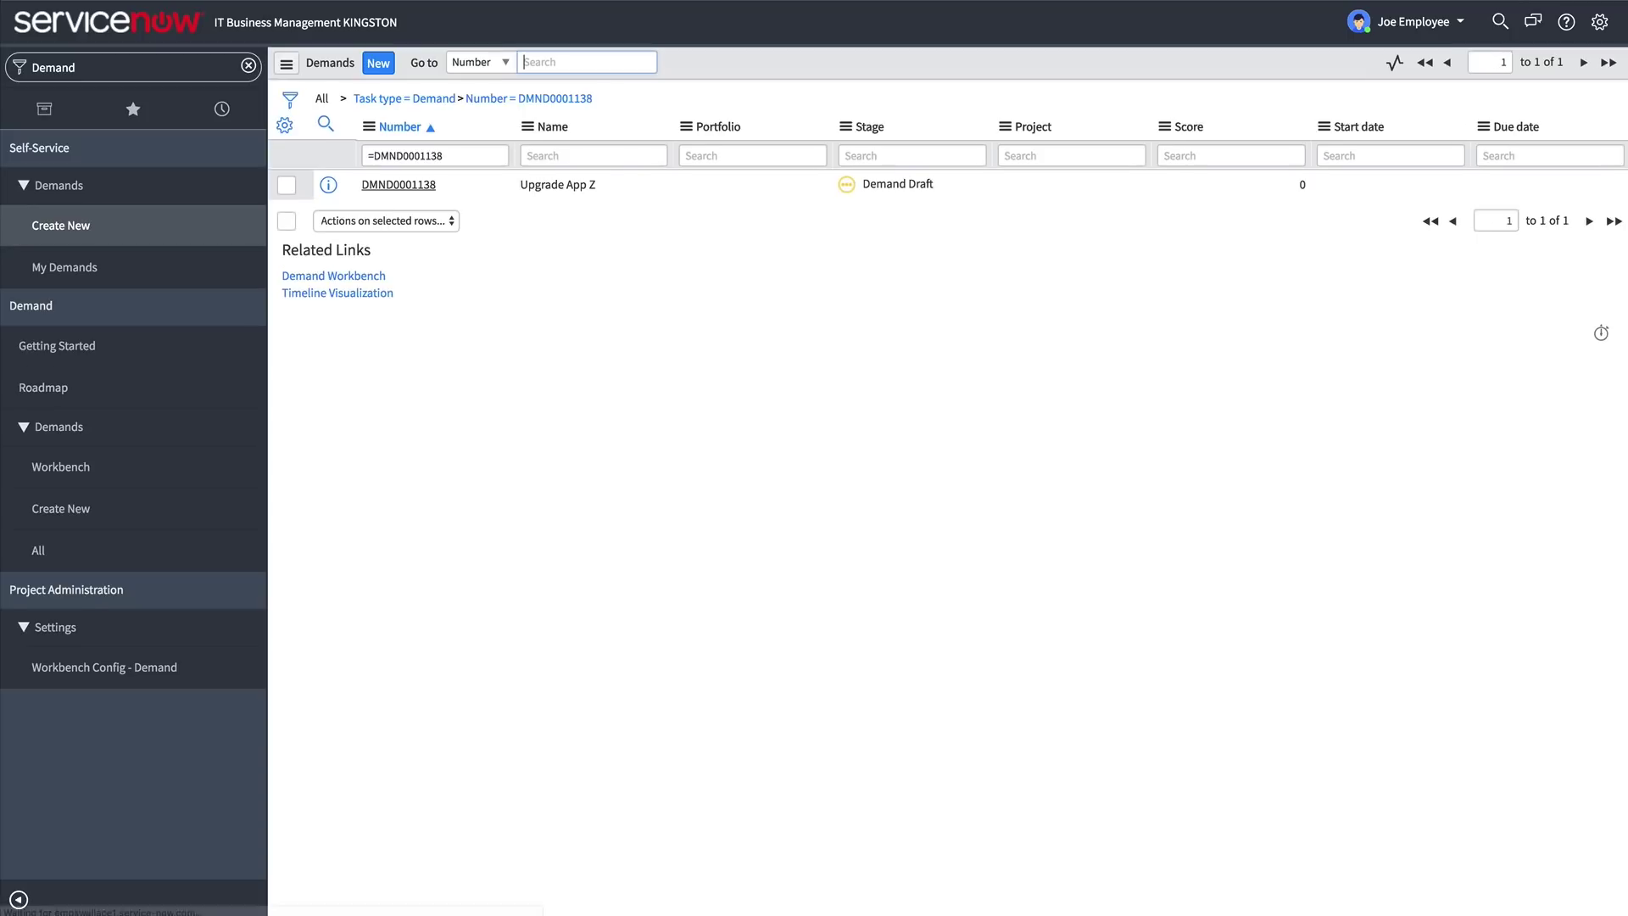
{"action": "left_click", "coordinate": [401, 183]}
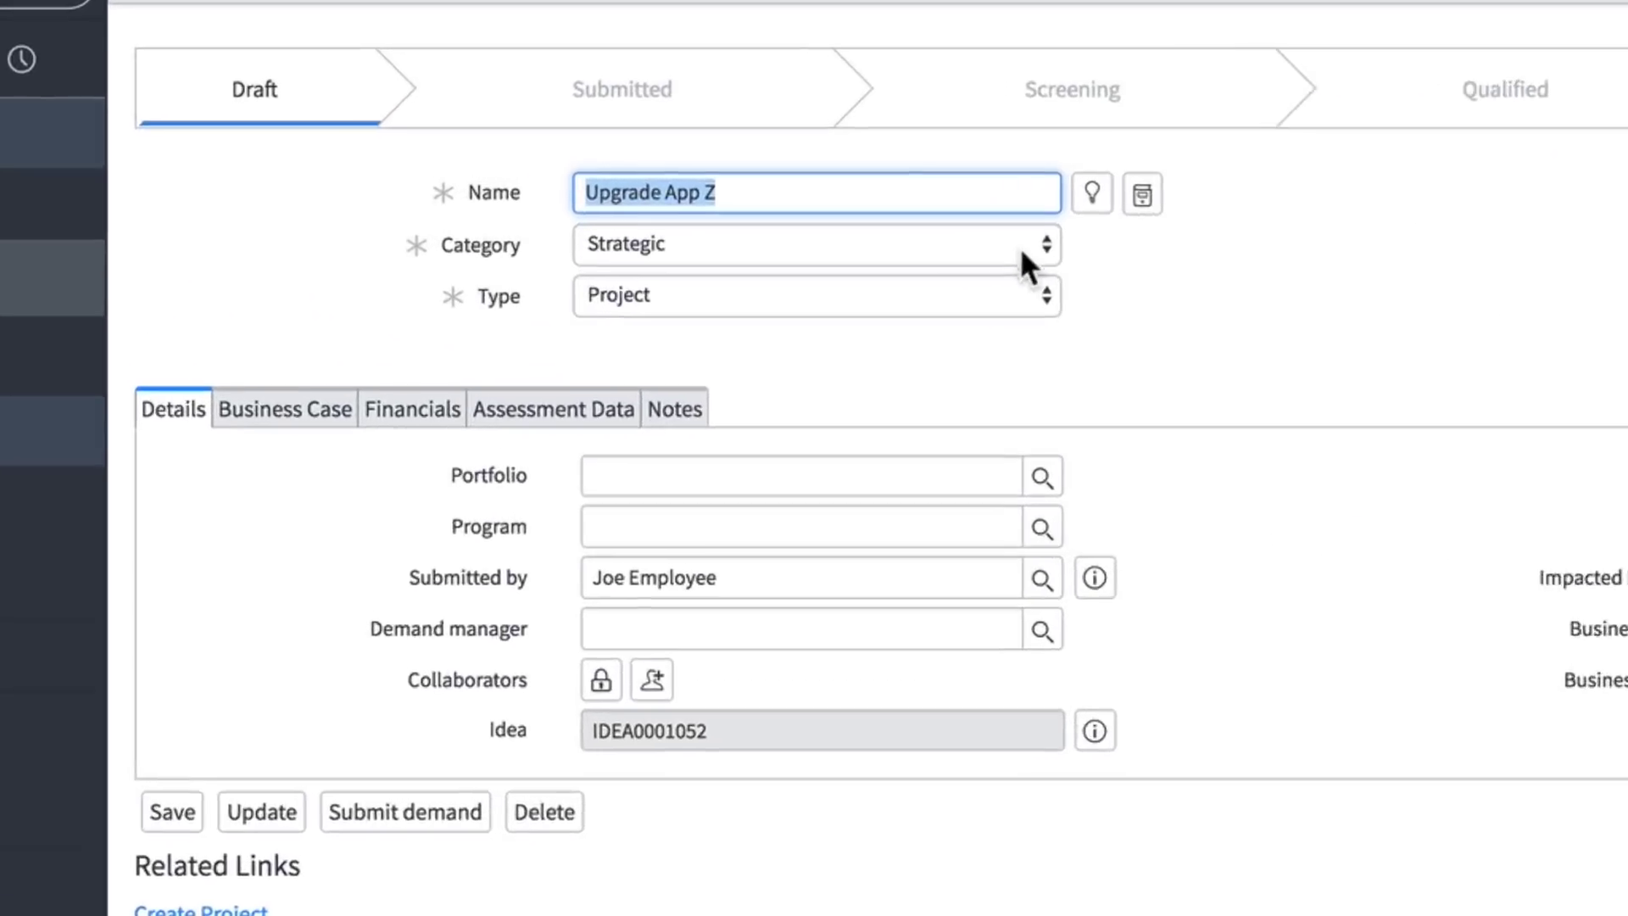
{"action": "left_click", "coordinate": [767, 208]}
- Set the demand's Category to Strategic and Type to Project
{"action": "left_click", "coordinate": [1044, 249]}
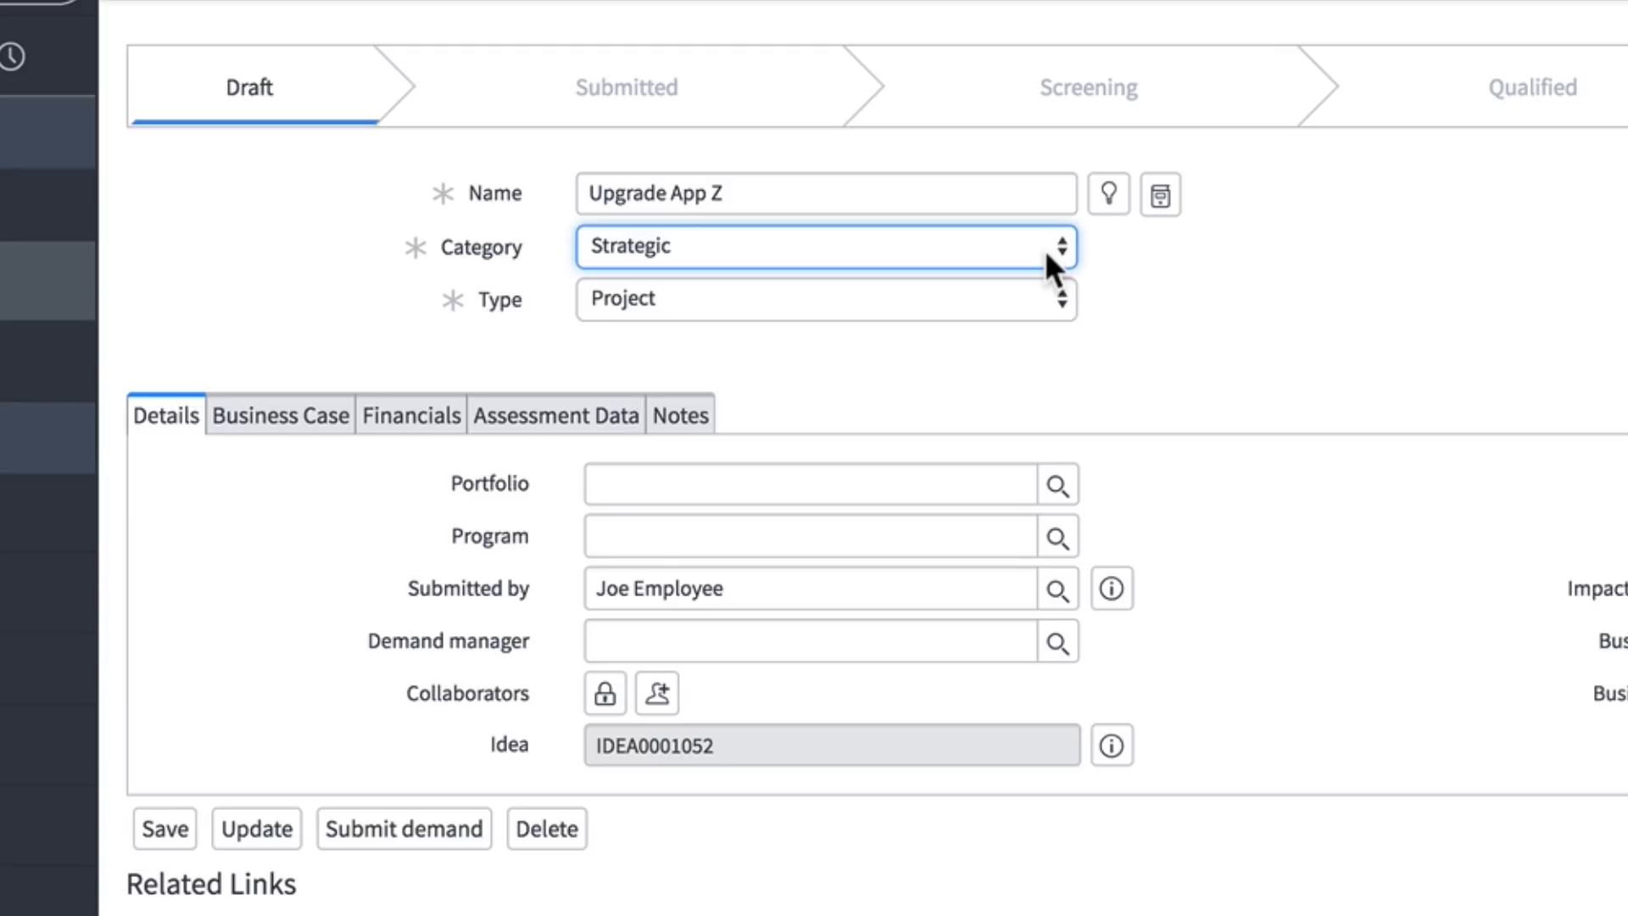
{"action": "left_click", "coordinate": [1064, 299]}
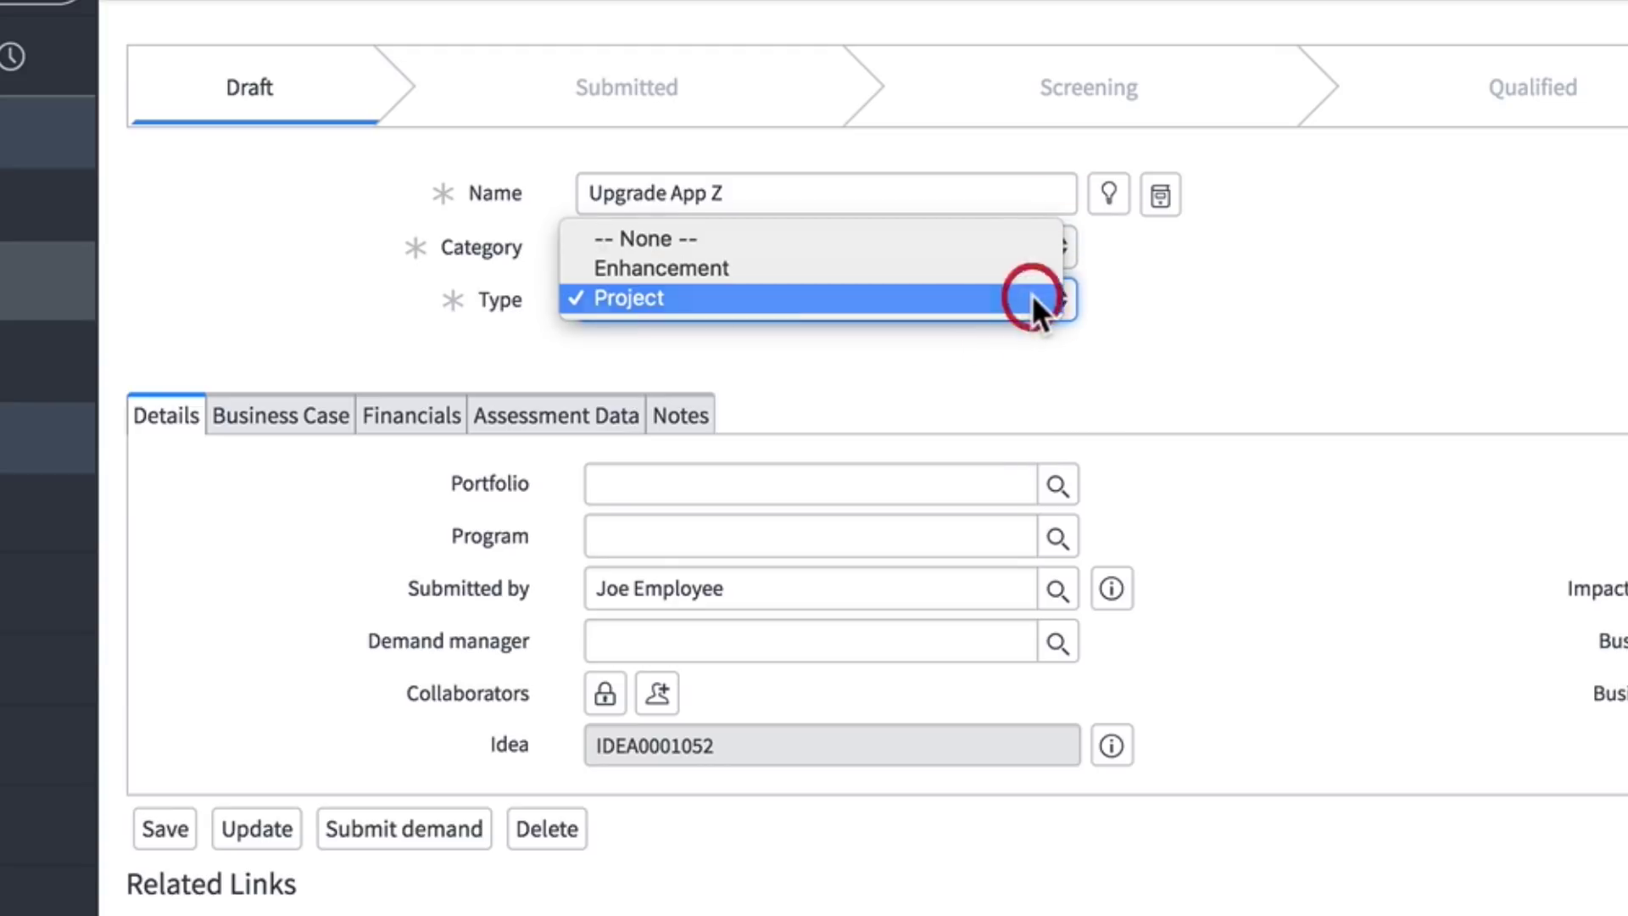
{"action": "left_click", "coordinate": [1032, 294]}
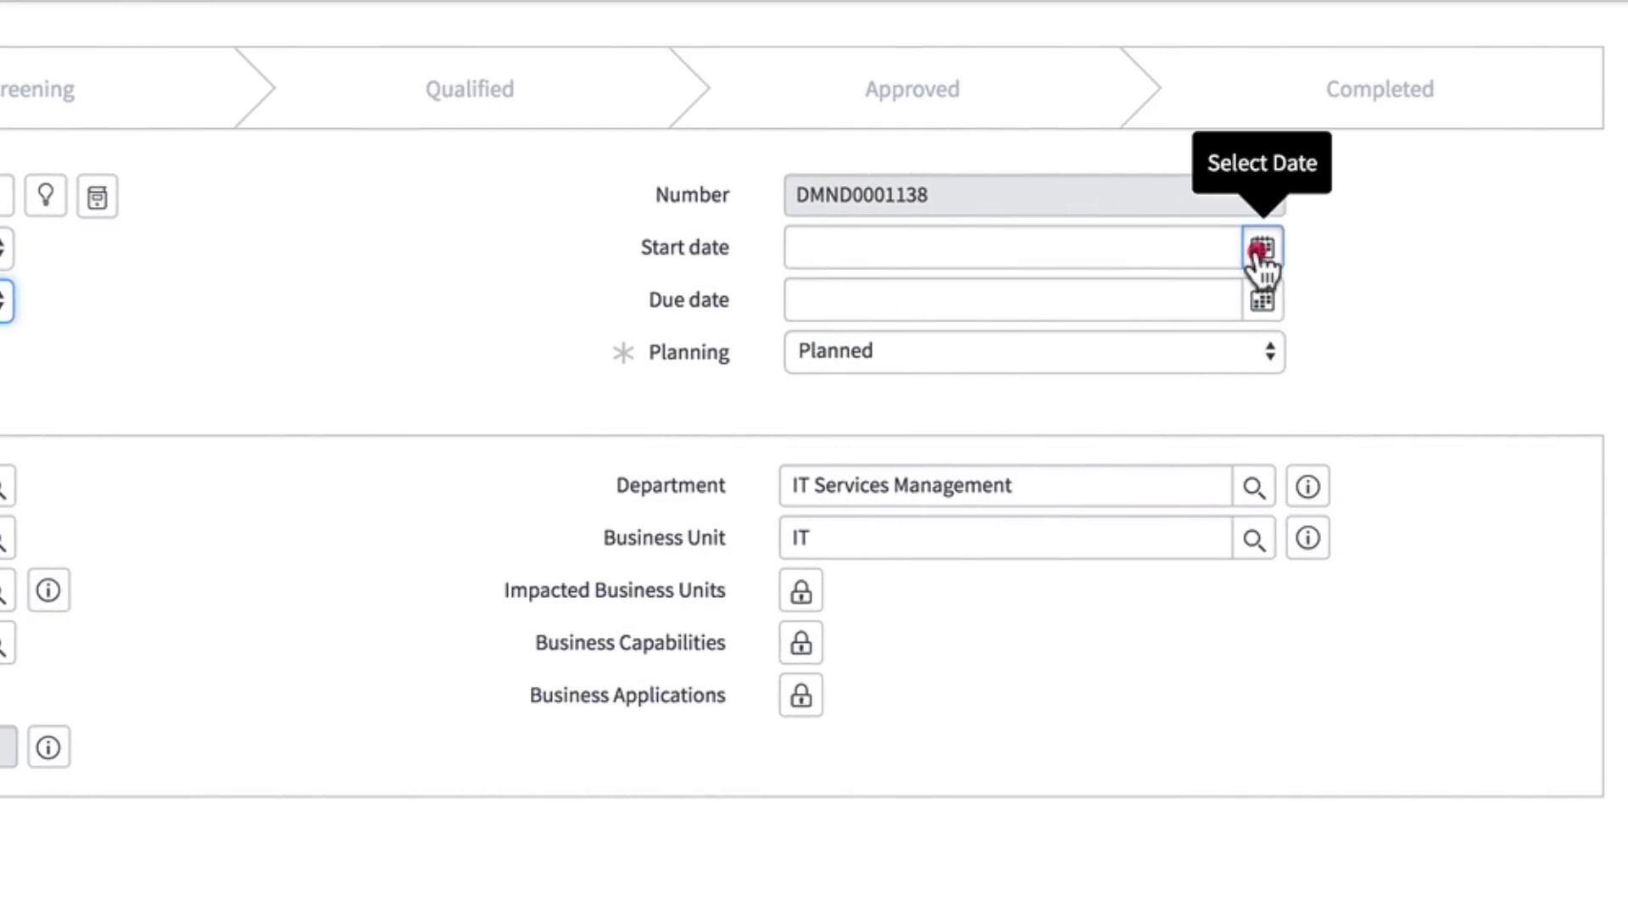
- Set the start date to 2018-04-02 and the due date to 2018-09-28
{"action": "left_click", "coordinate": [1262, 250]}
{"action": "left_click", "coordinate": [1204, 308]}
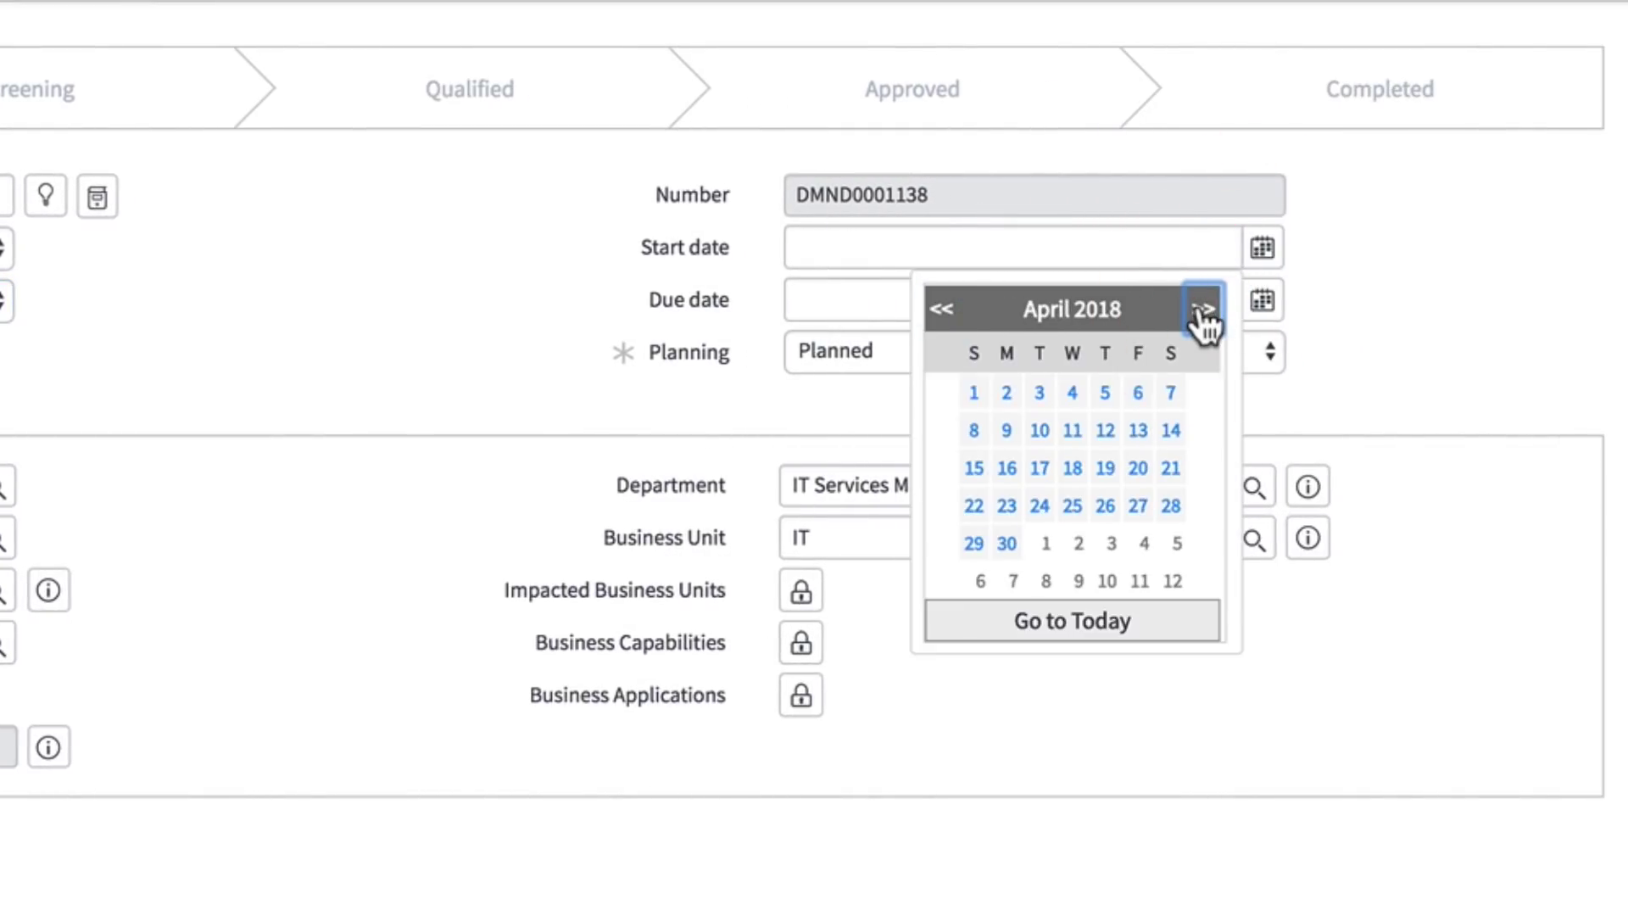
{"action": "left_click", "coordinate": [1006, 392]}
{"action": "left_click", "coordinate": [1262, 301]}
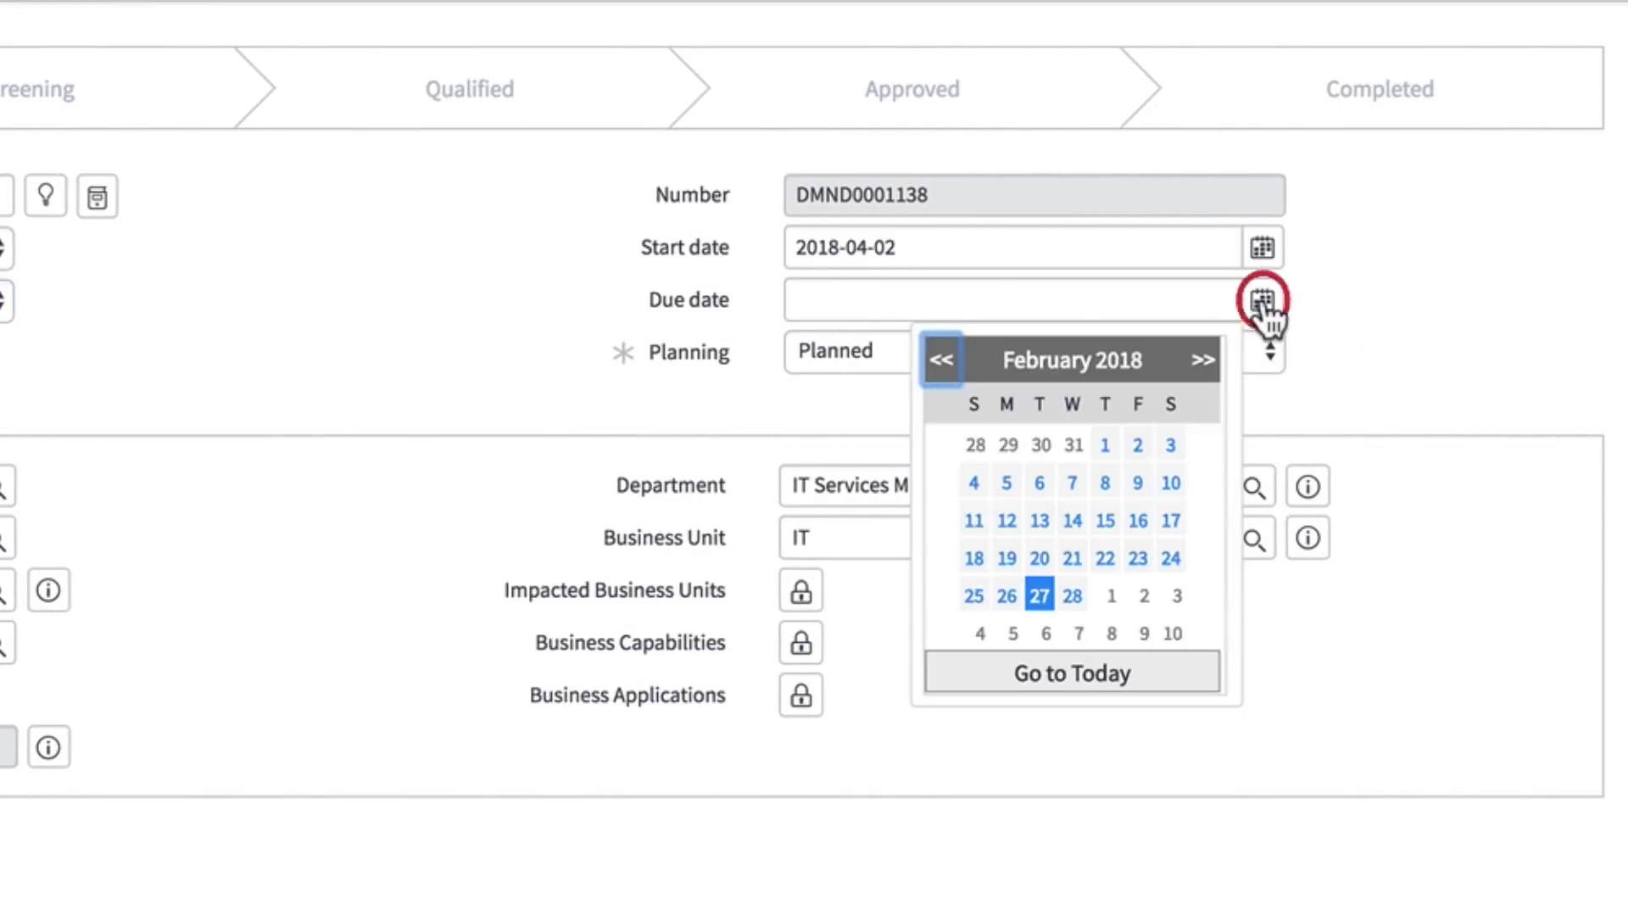
{"action": "left_click", "coordinate": [1204, 360]}
{"action": "double_click", "coordinate": [1204, 360]}
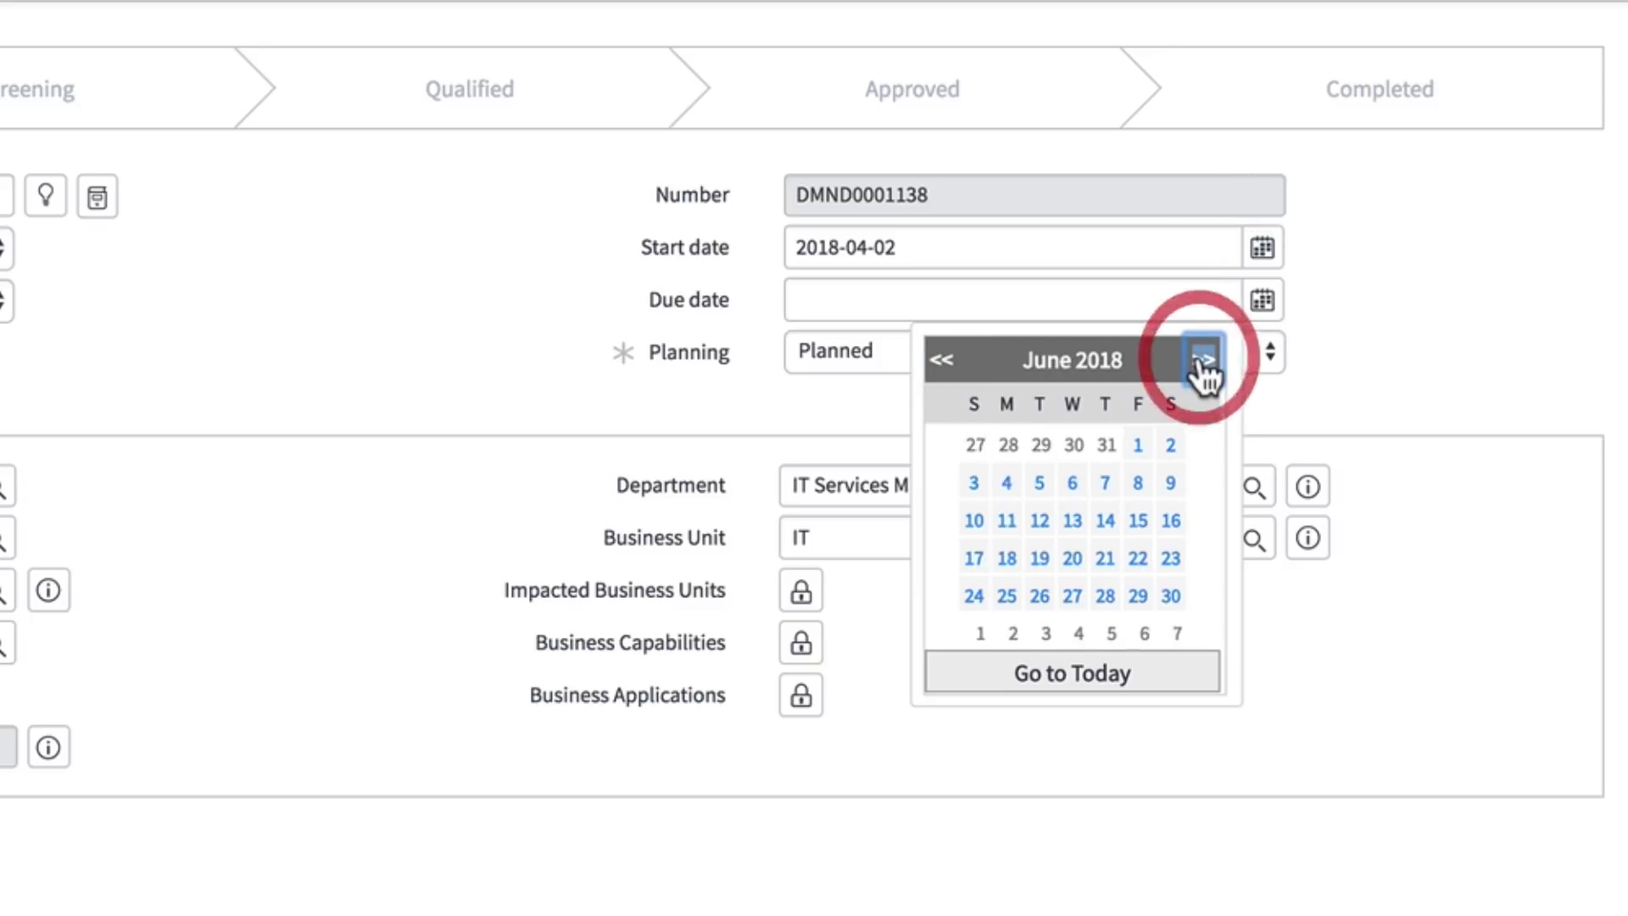
{"action": "left_click", "coordinate": [1203, 361]}
{"action": "left_click", "coordinate": [1138, 596]}
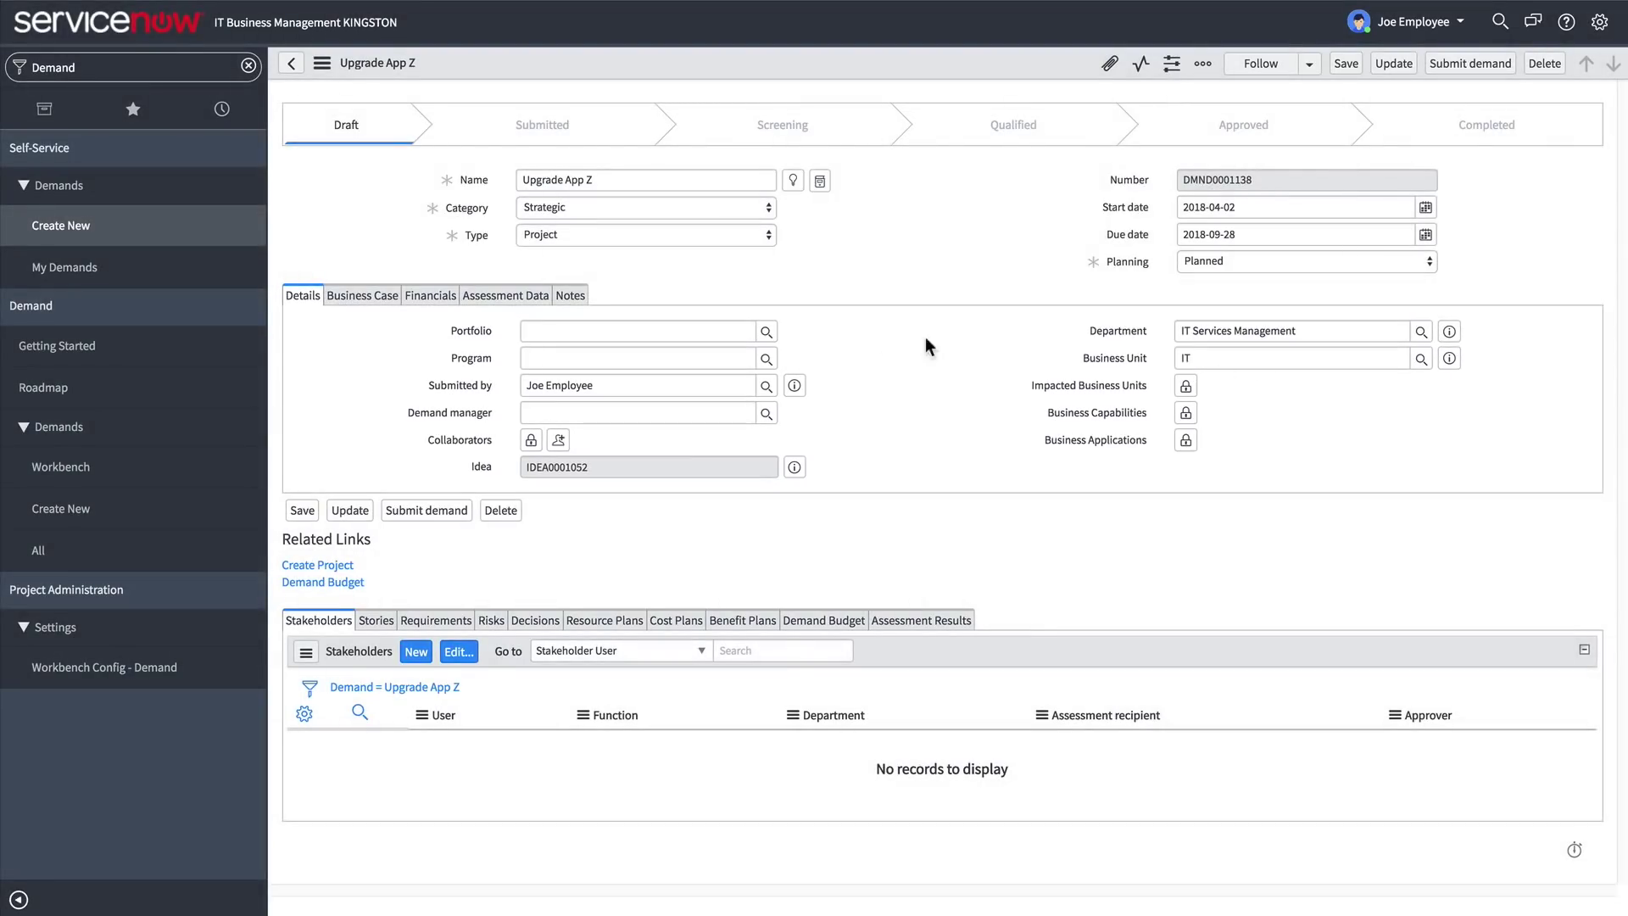
{"action": "left_click", "coordinate": [766, 330]}
{"action": "type", "text": "IT Applications"}
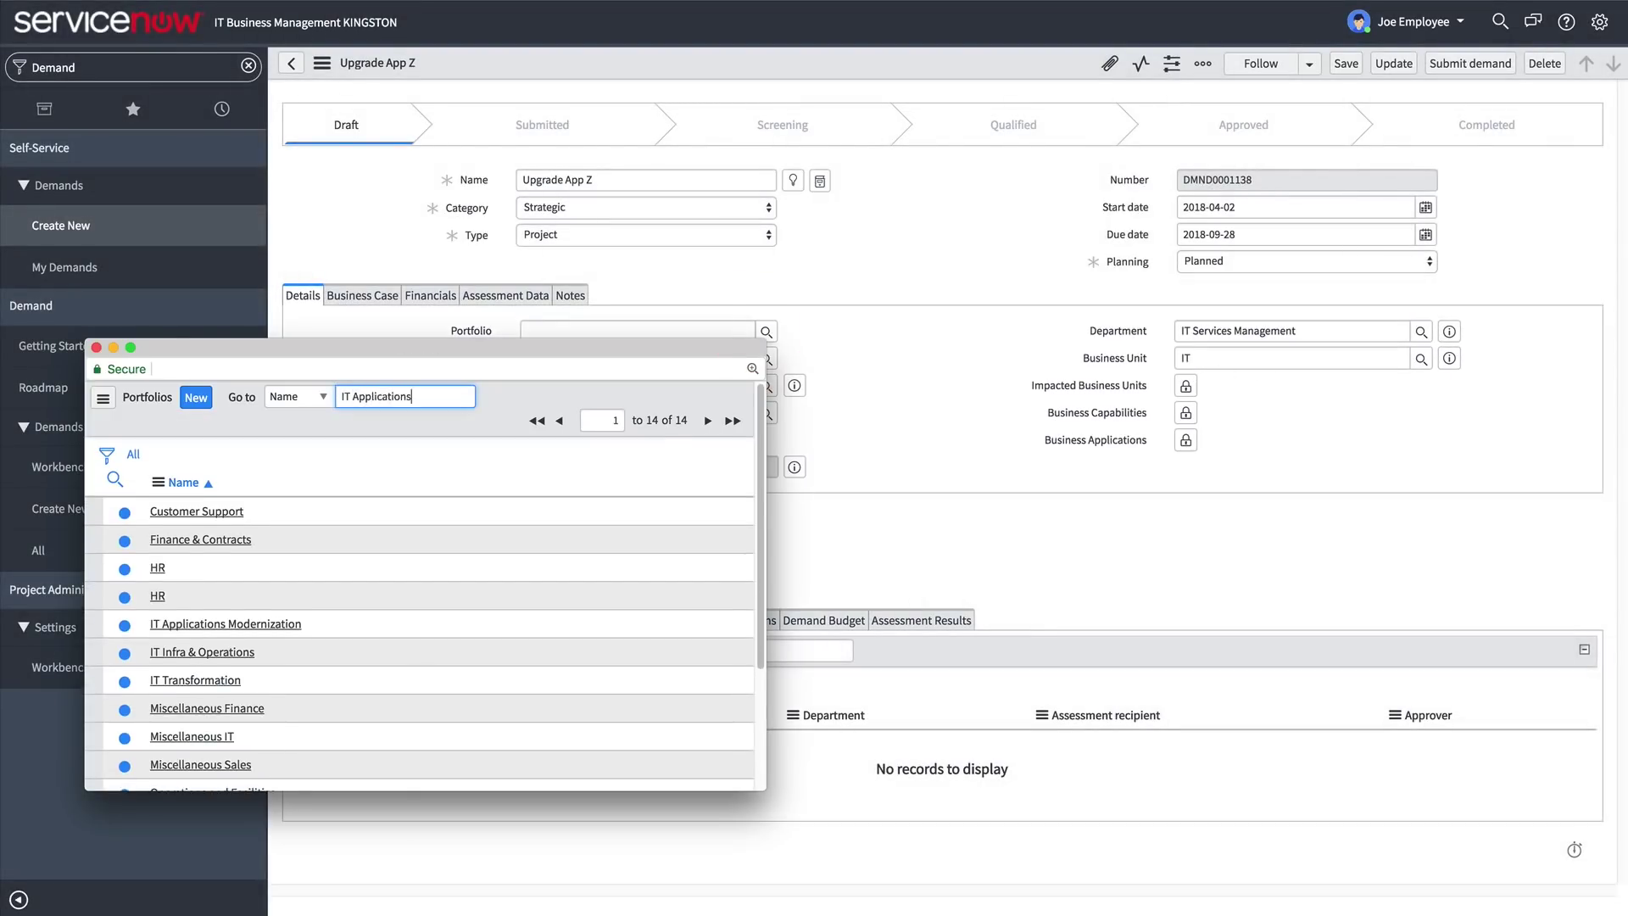
{"action": "key", "text": "Return"}
{"action": "left_click", "coordinate": [226, 538]}
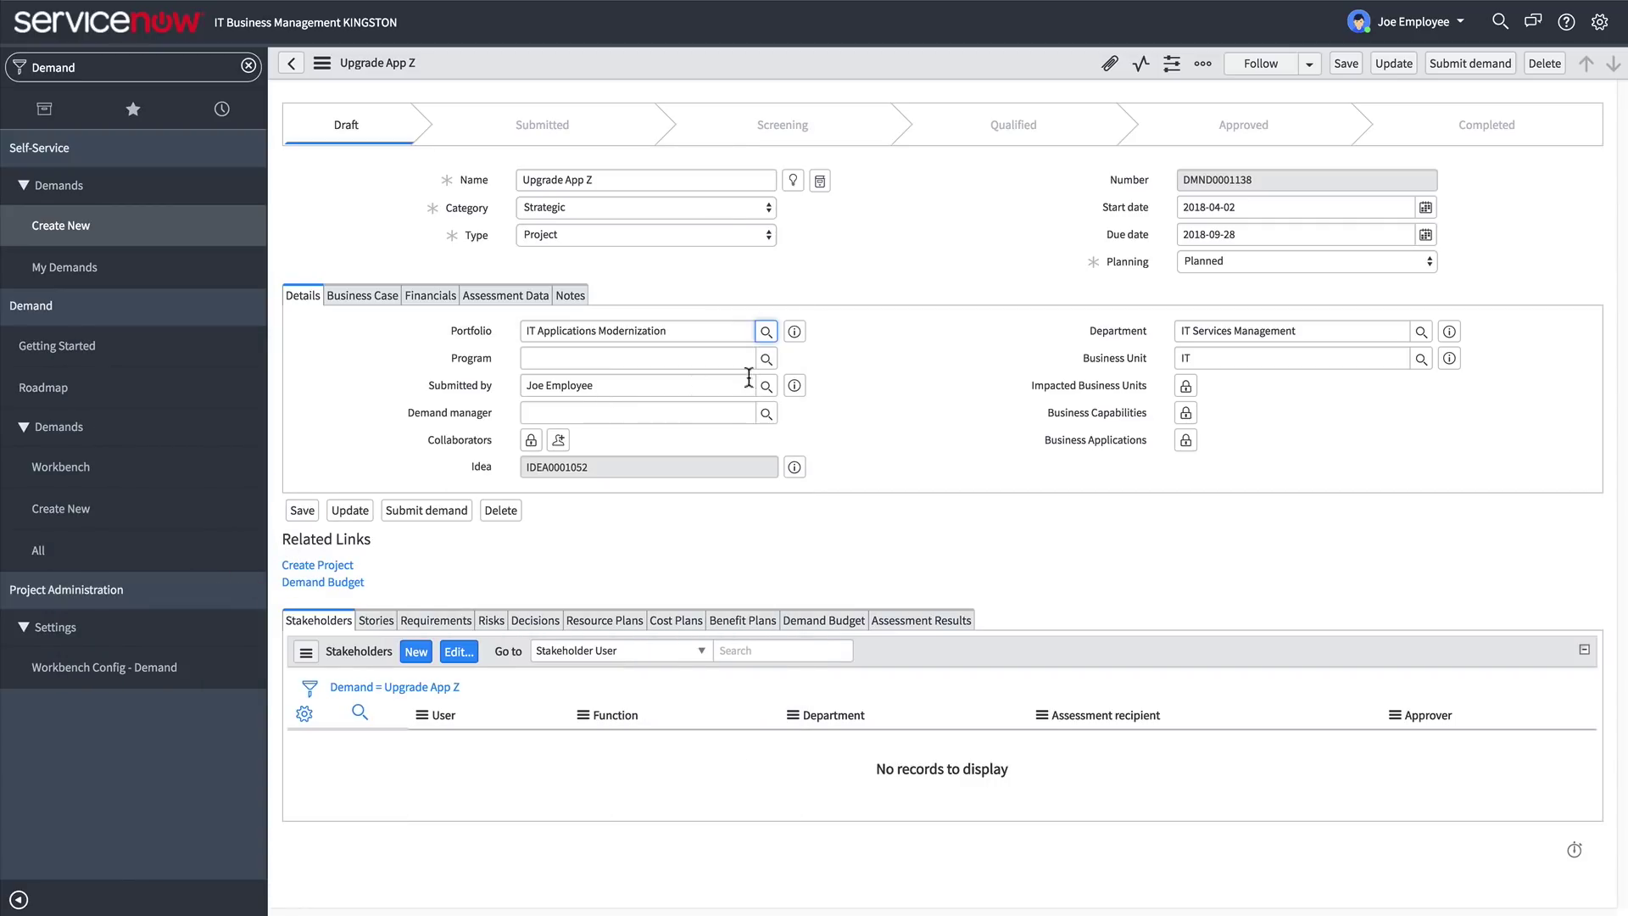
{"action": "left_click", "coordinate": [766, 357]}
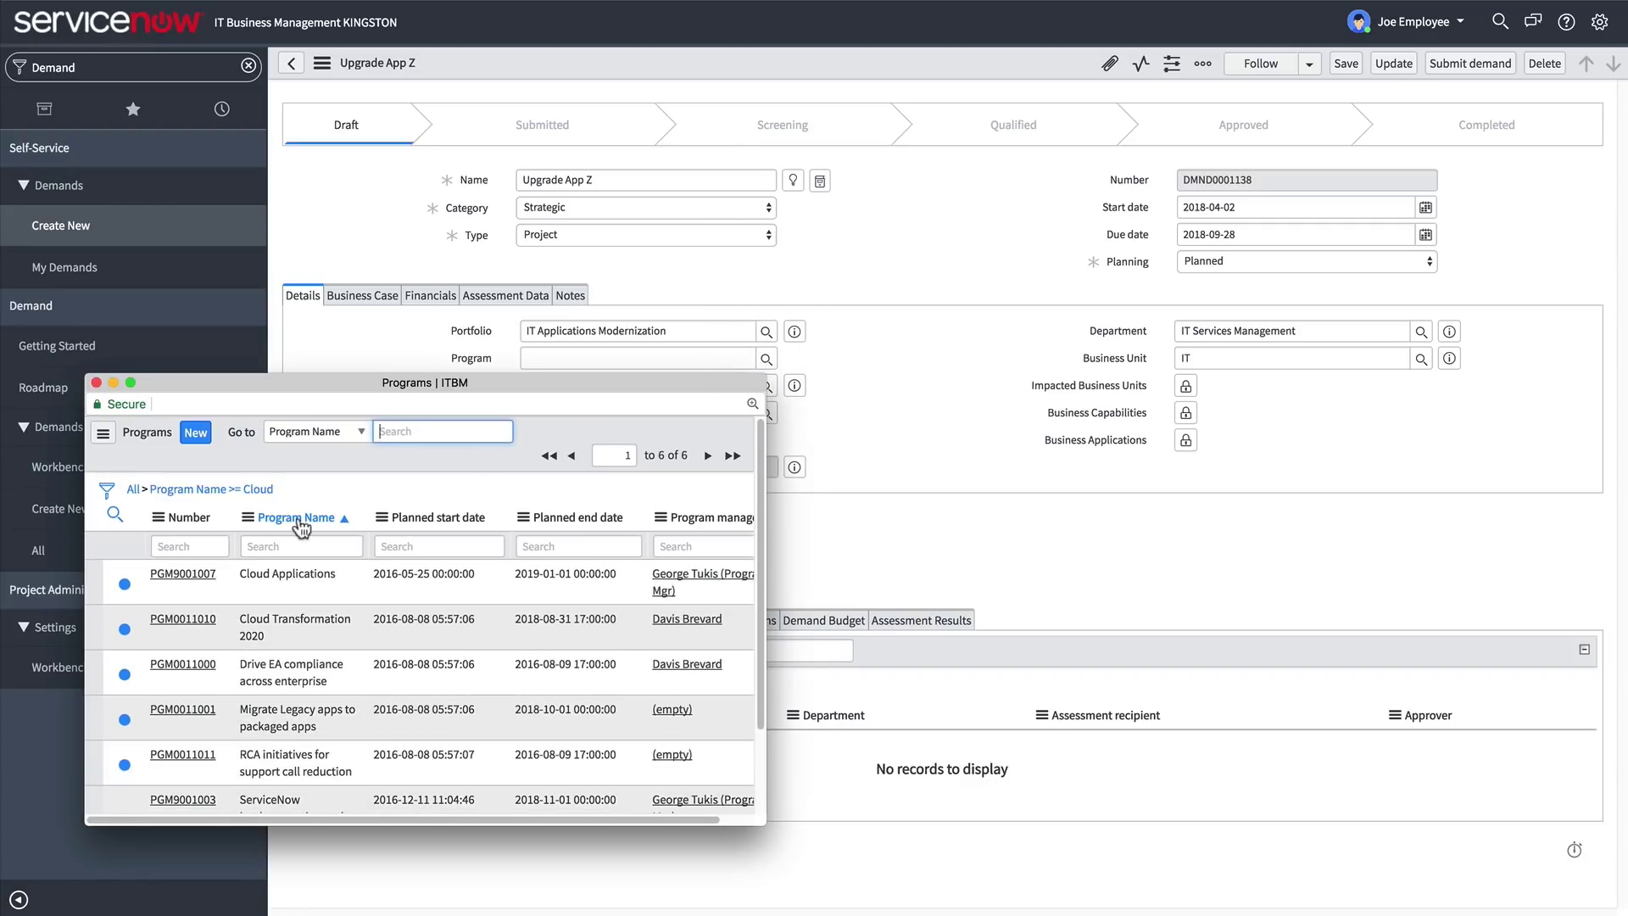
{"action": "left_click", "coordinate": [287, 574]}
{"action": "left_click", "coordinate": [765, 412]}
{"action": "type", "text": "b"}
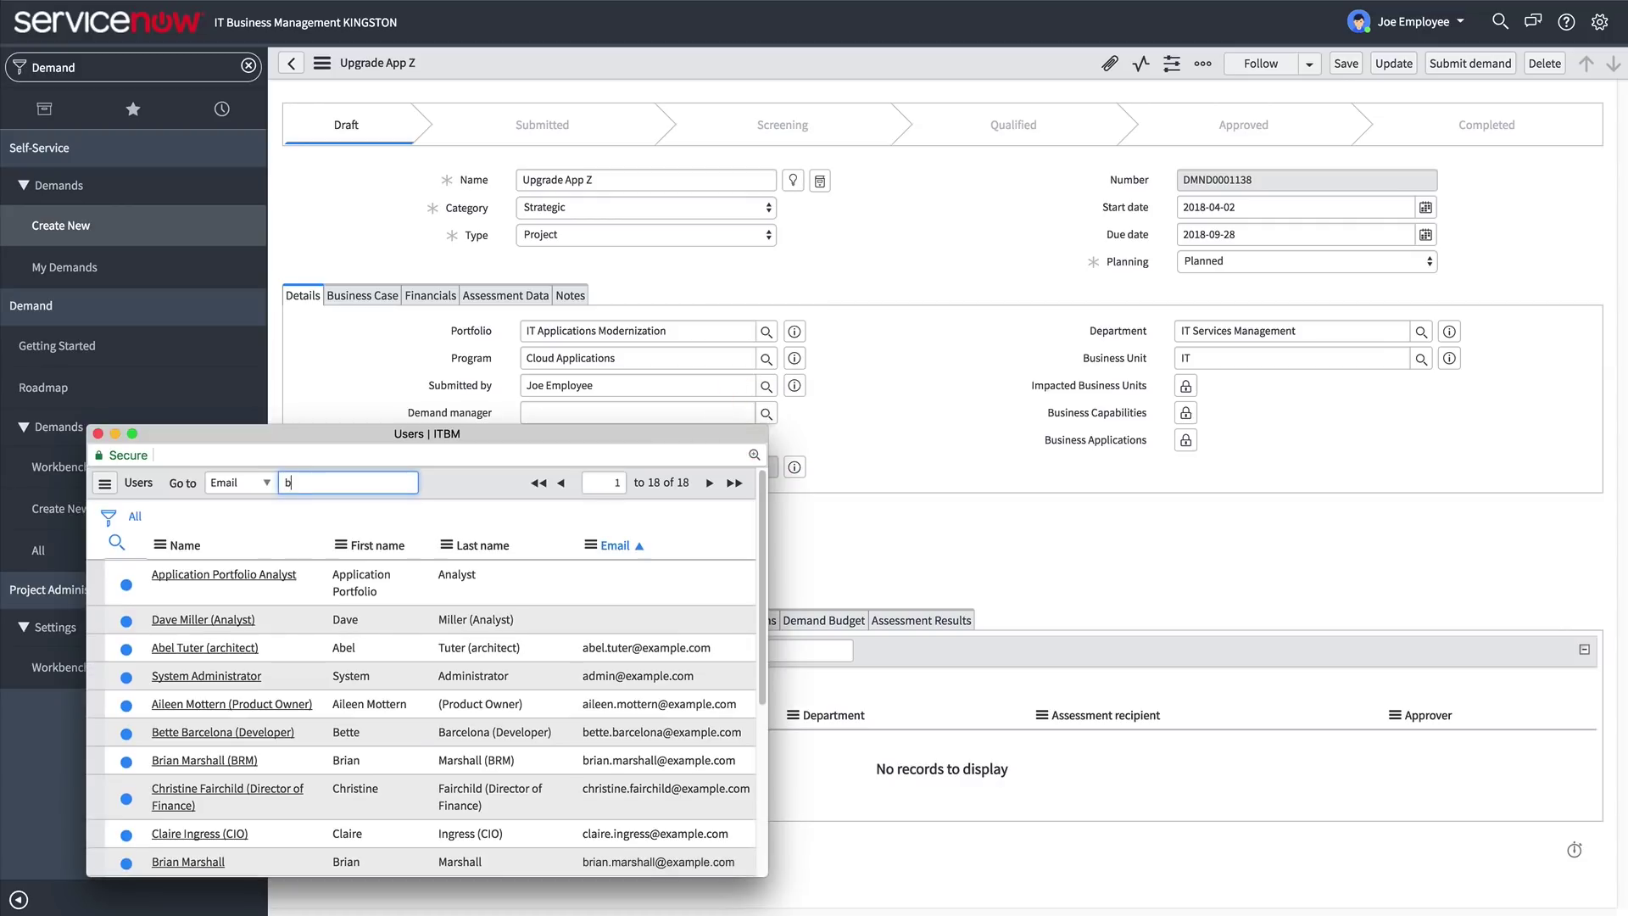
{"action": "type", "text": "hall"}
{"action": "key", "text": "Return"}
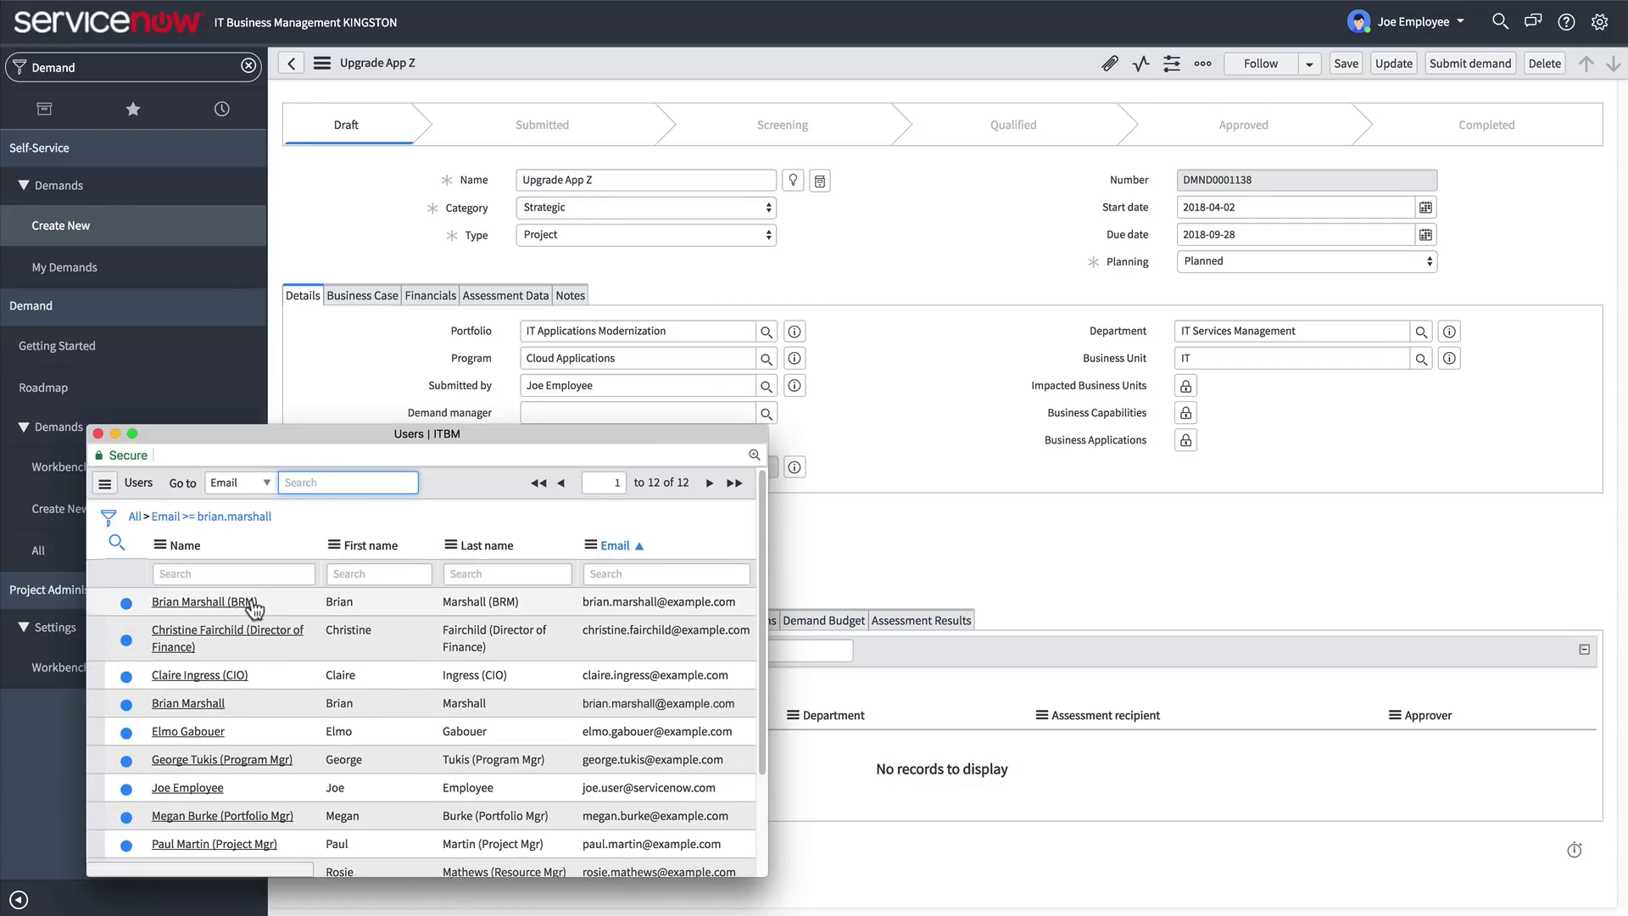
{"action": "left_click", "coordinate": [204, 600]}
- Add impacted units IT and Finance and application Finance DDW, then submit the demand
{"action": "left_click", "coordinate": [1185, 386]}
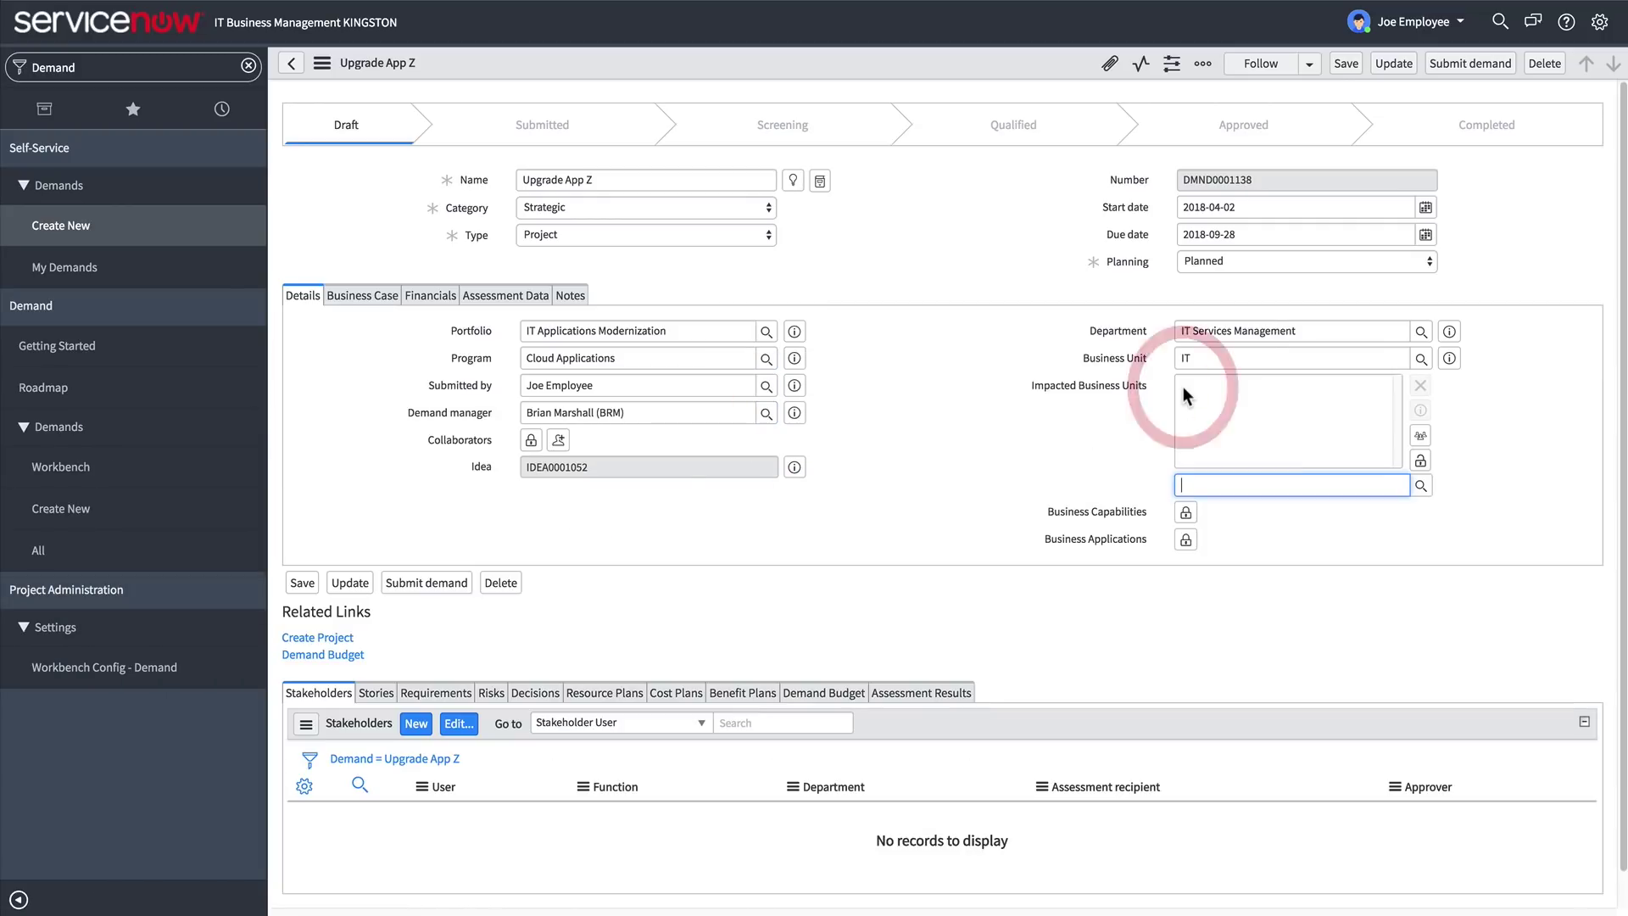
{"action": "type", "text": "IT"}
{"action": "left_click", "coordinate": [1238, 506]}
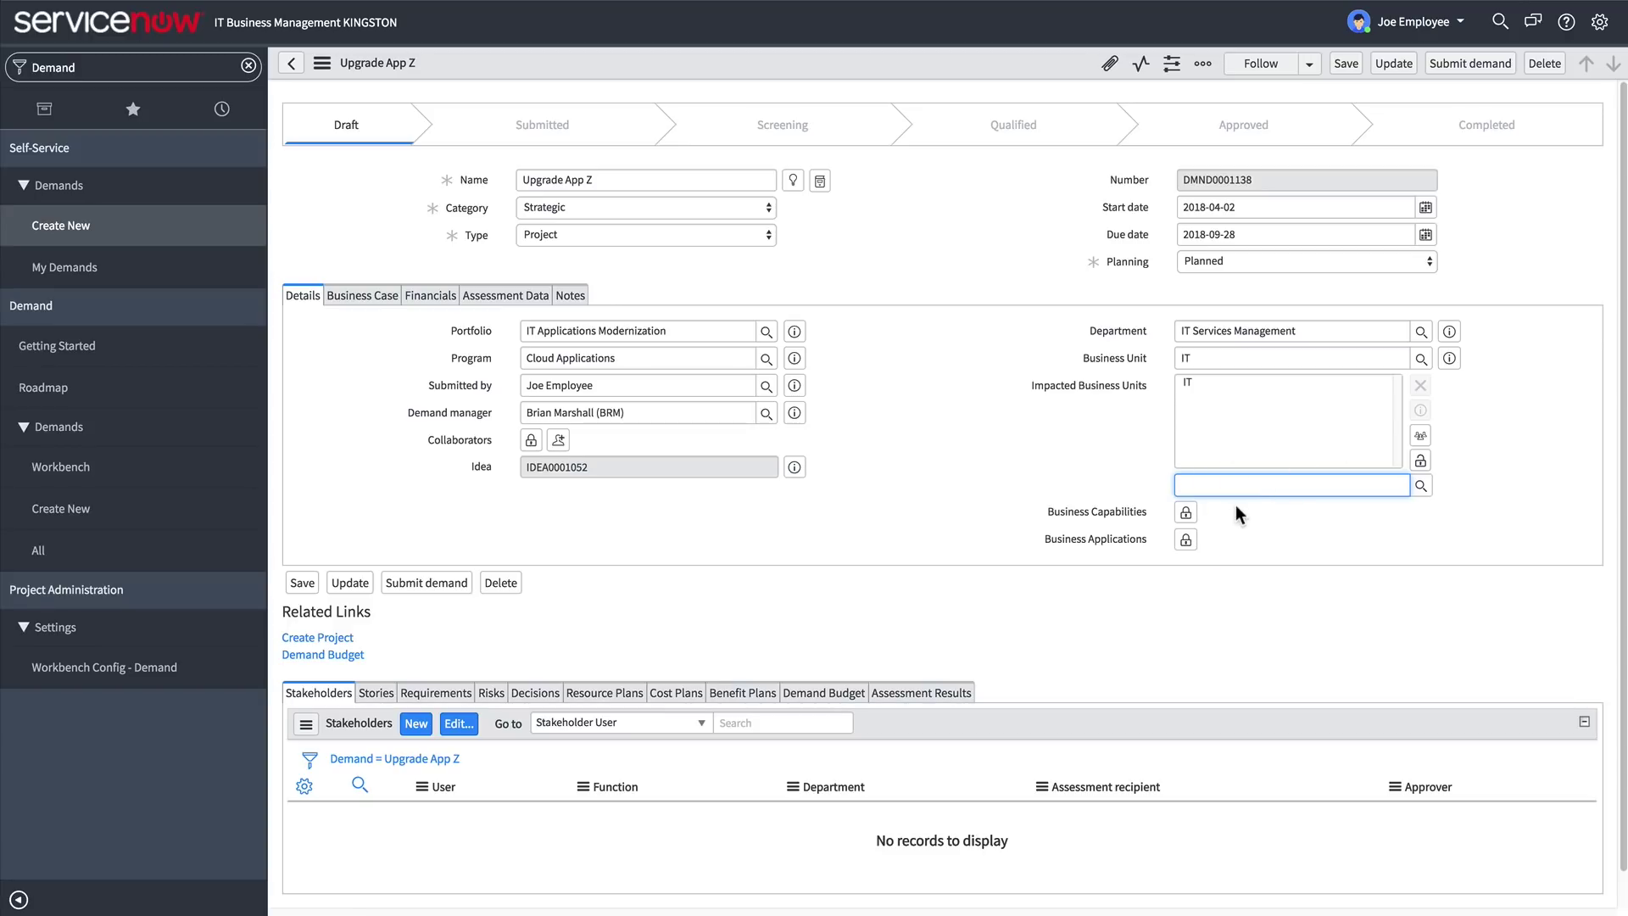
{"action": "type", "text": "Finance"}
{"action": "left_click", "coordinate": [1218, 513]}
{"action": "left_click", "coordinate": [1420, 461]}
{"action": "left_click", "coordinate": [1186, 441]}
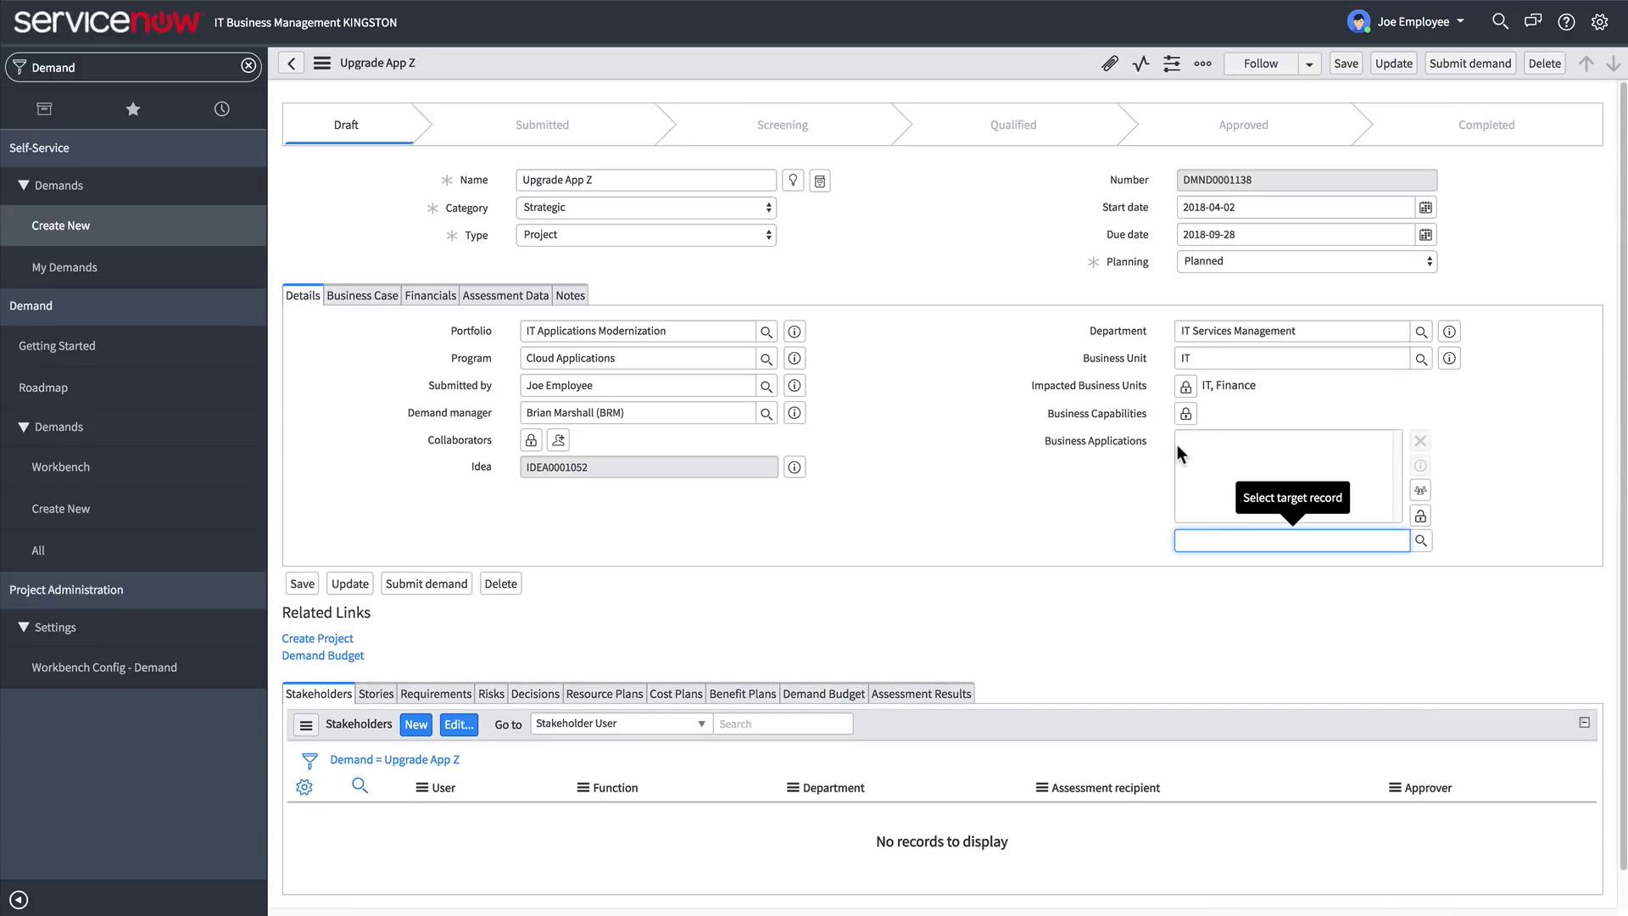
{"action": "type", "text": "Finance"}
{"action": "left_click", "coordinate": [1216, 561]}
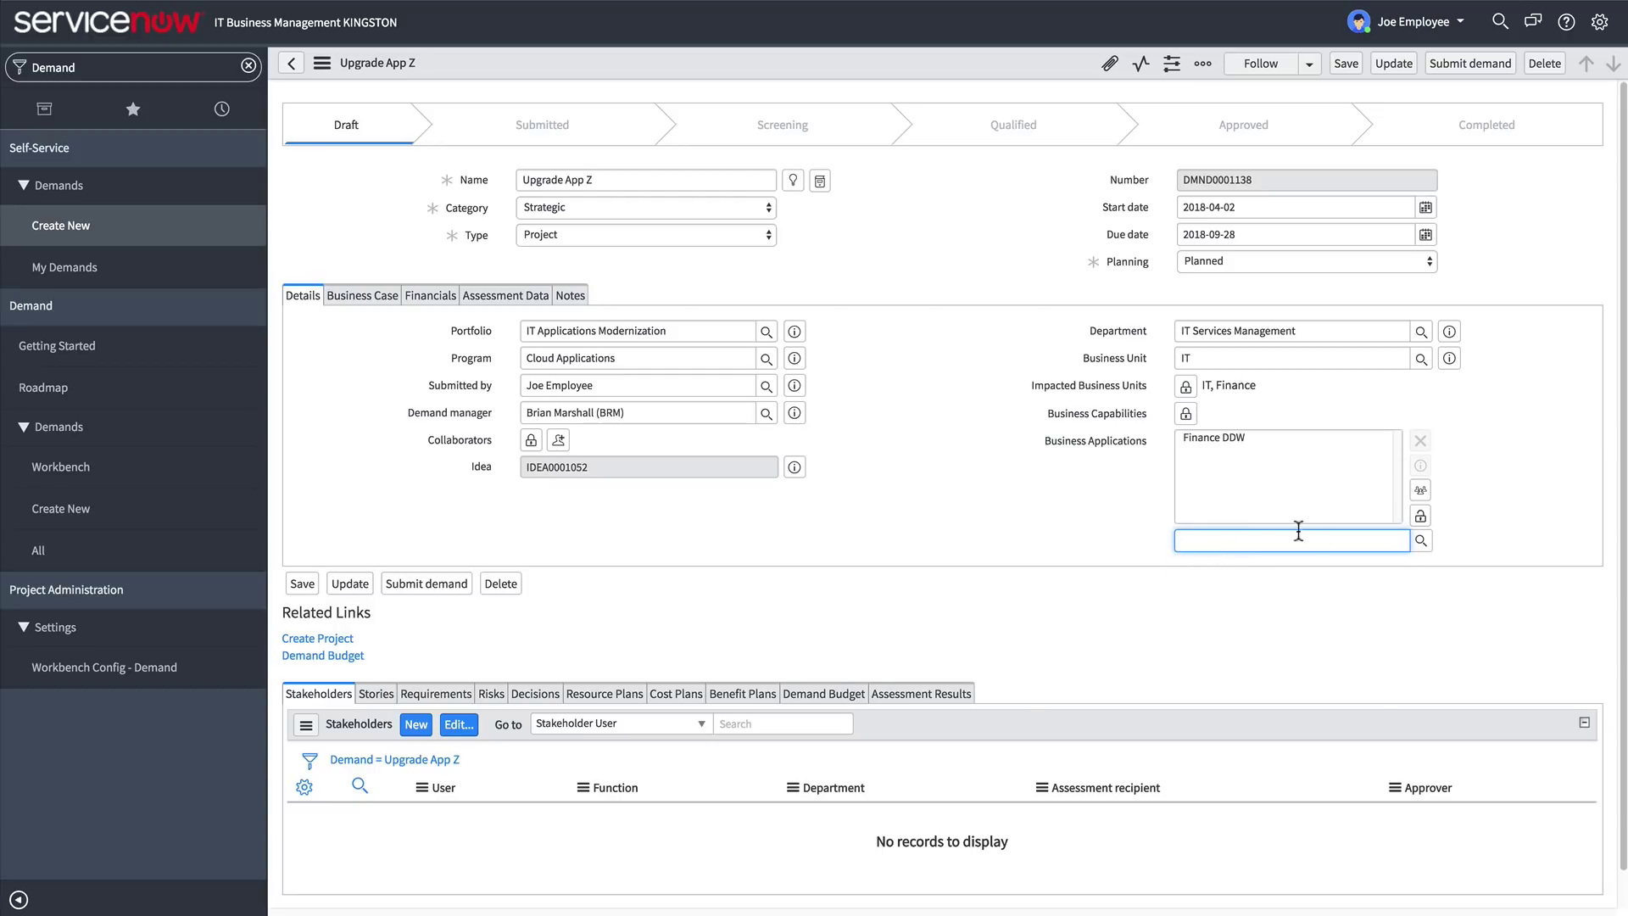
{"action": "left_click", "coordinate": [1420, 514]}
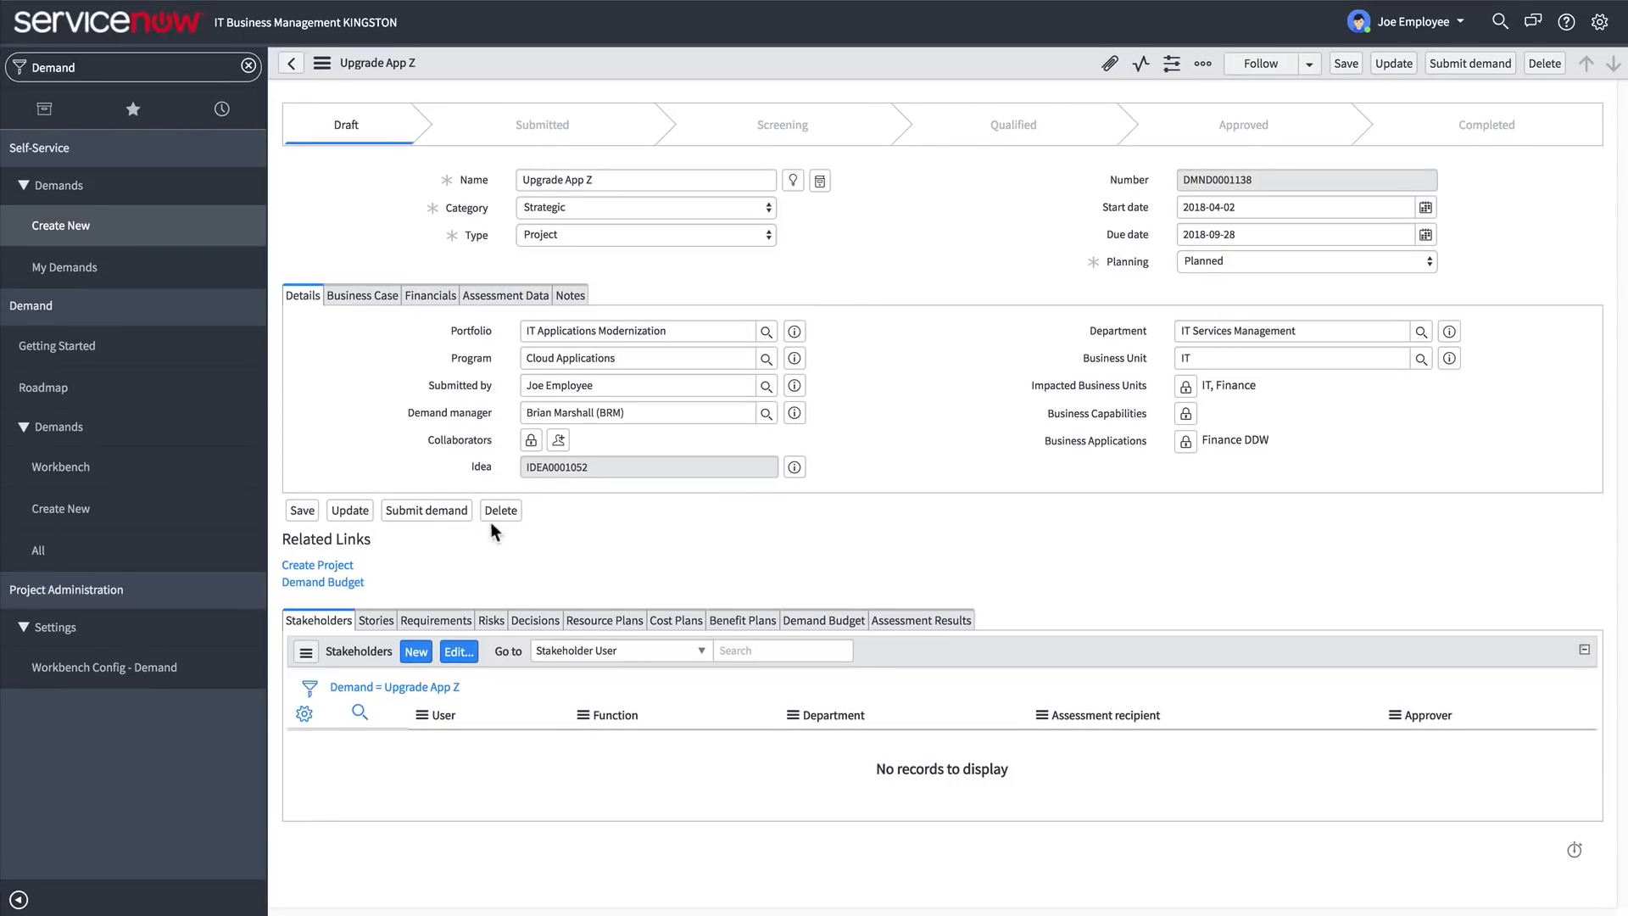
{"action": "left_click", "coordinate": [426, 511]}
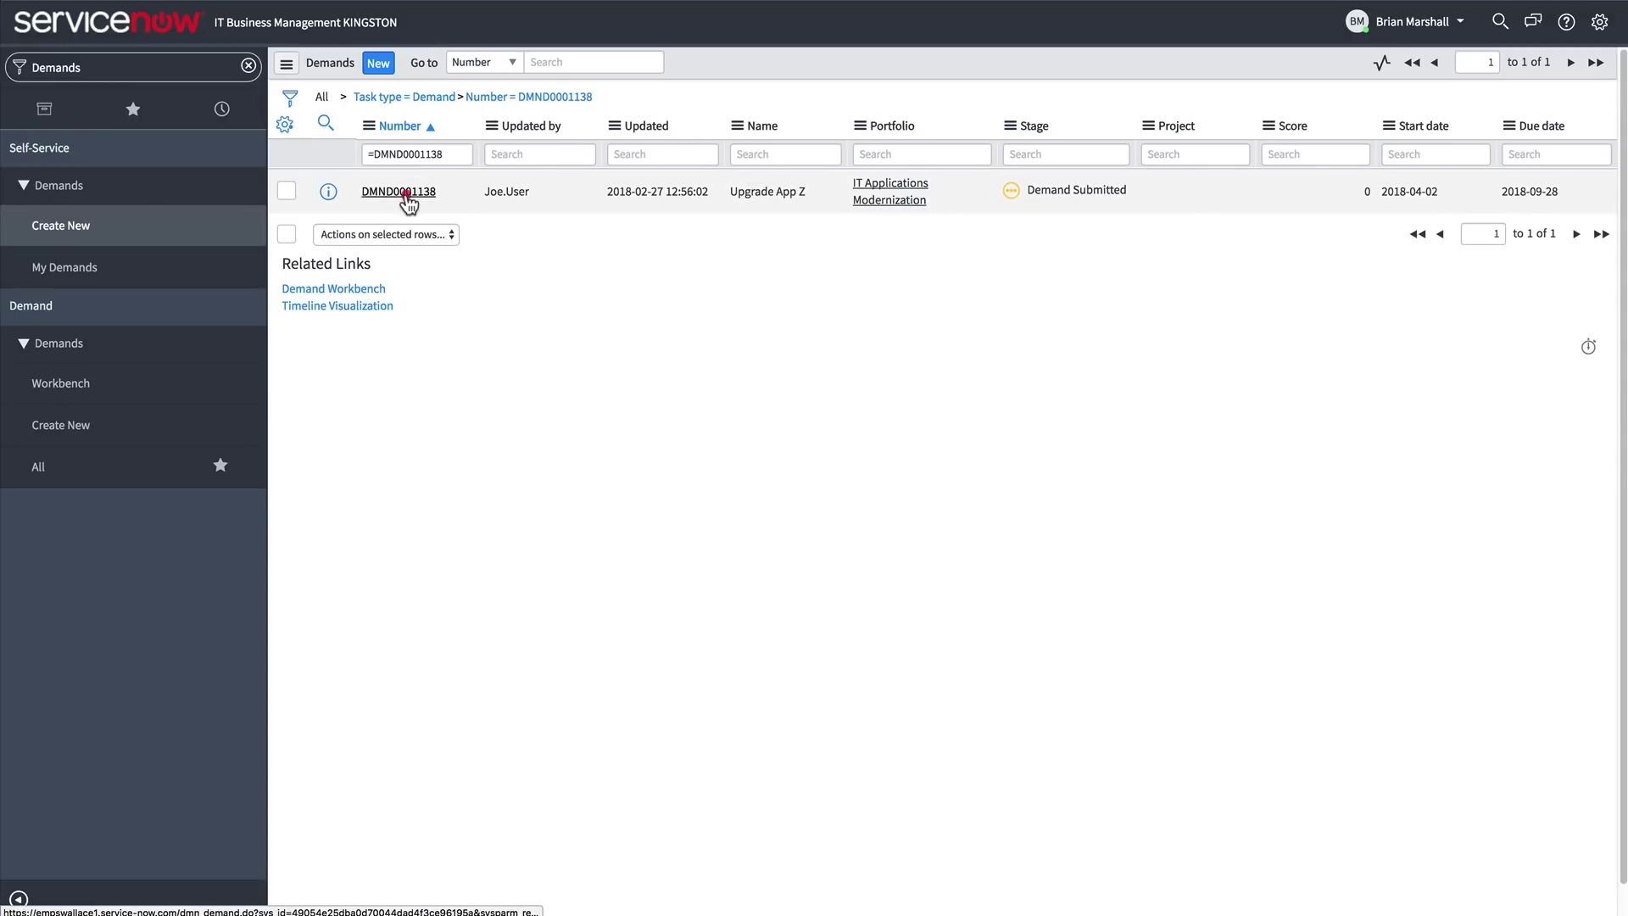
- Open demand DMND0001138 and move it into the Screening stage
{"action": "left_click", "coordinate": [398, 192]}
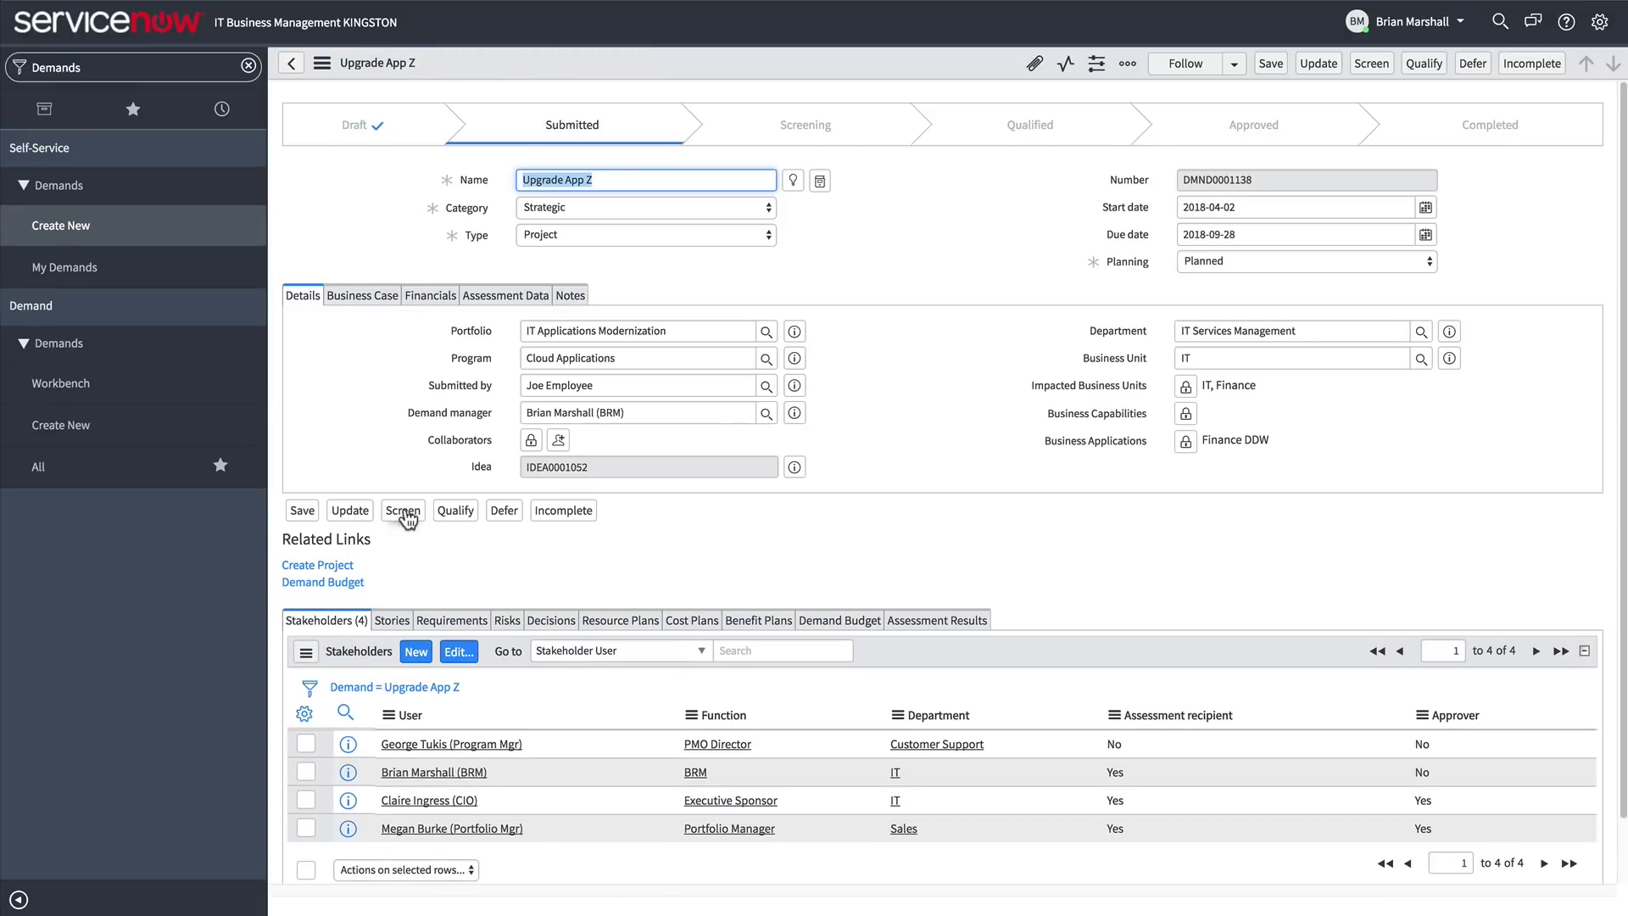
{"action": "left_click", "coordinate": [403, 510]}
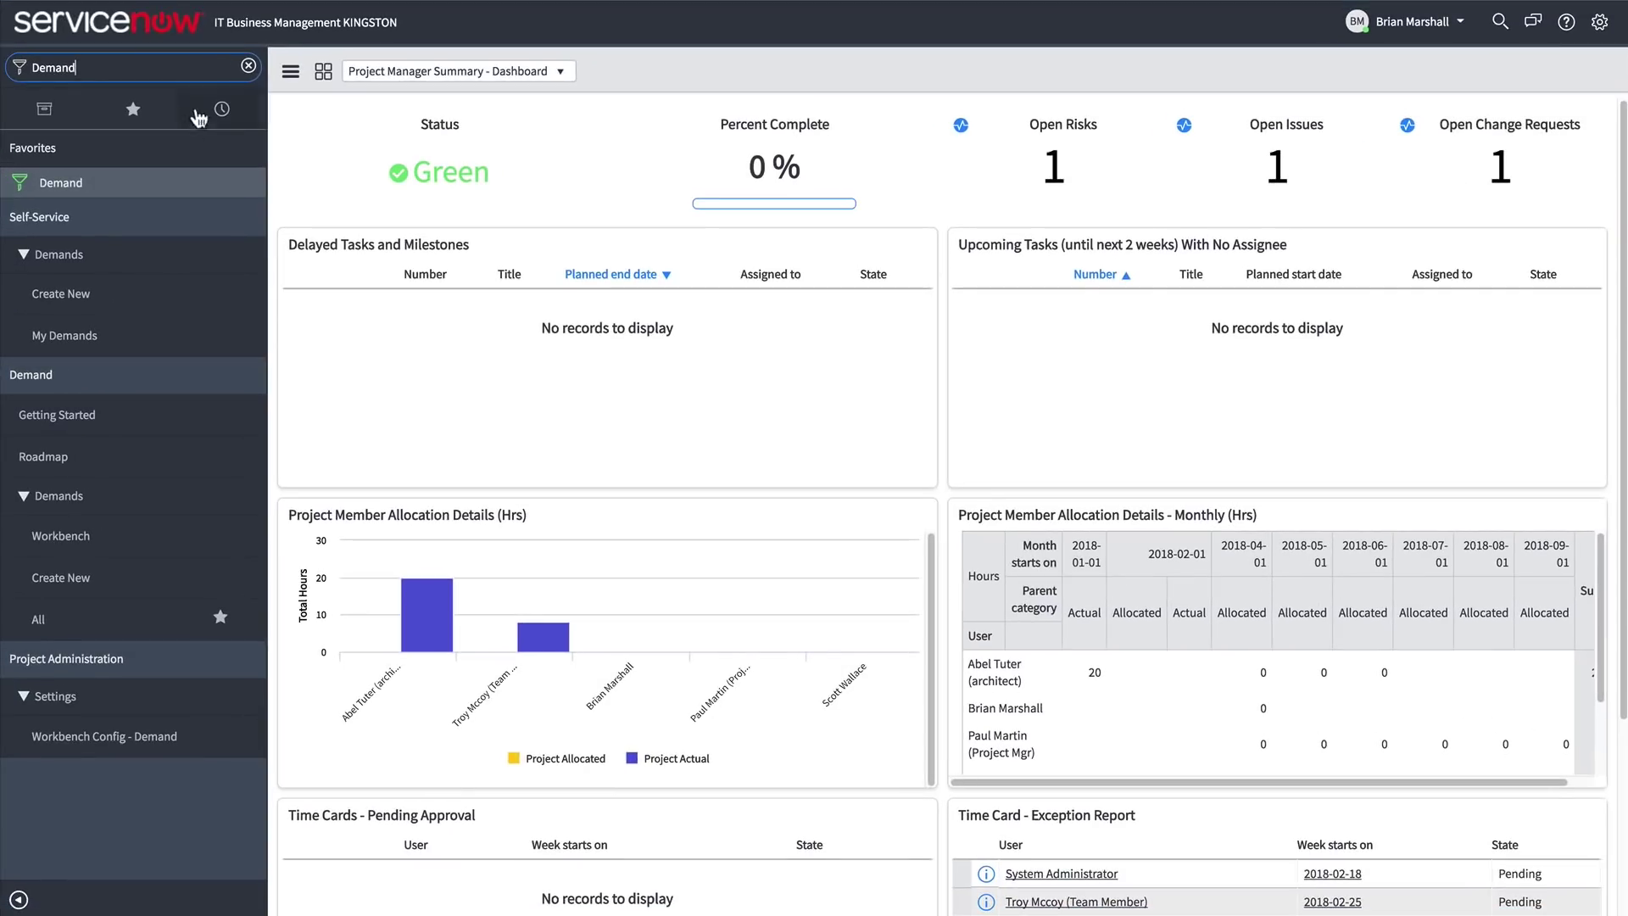
- Filter the Demand Workbench list by the IT Applications portfolio
{"action": "left_click", "coordinate": [59, 536]}
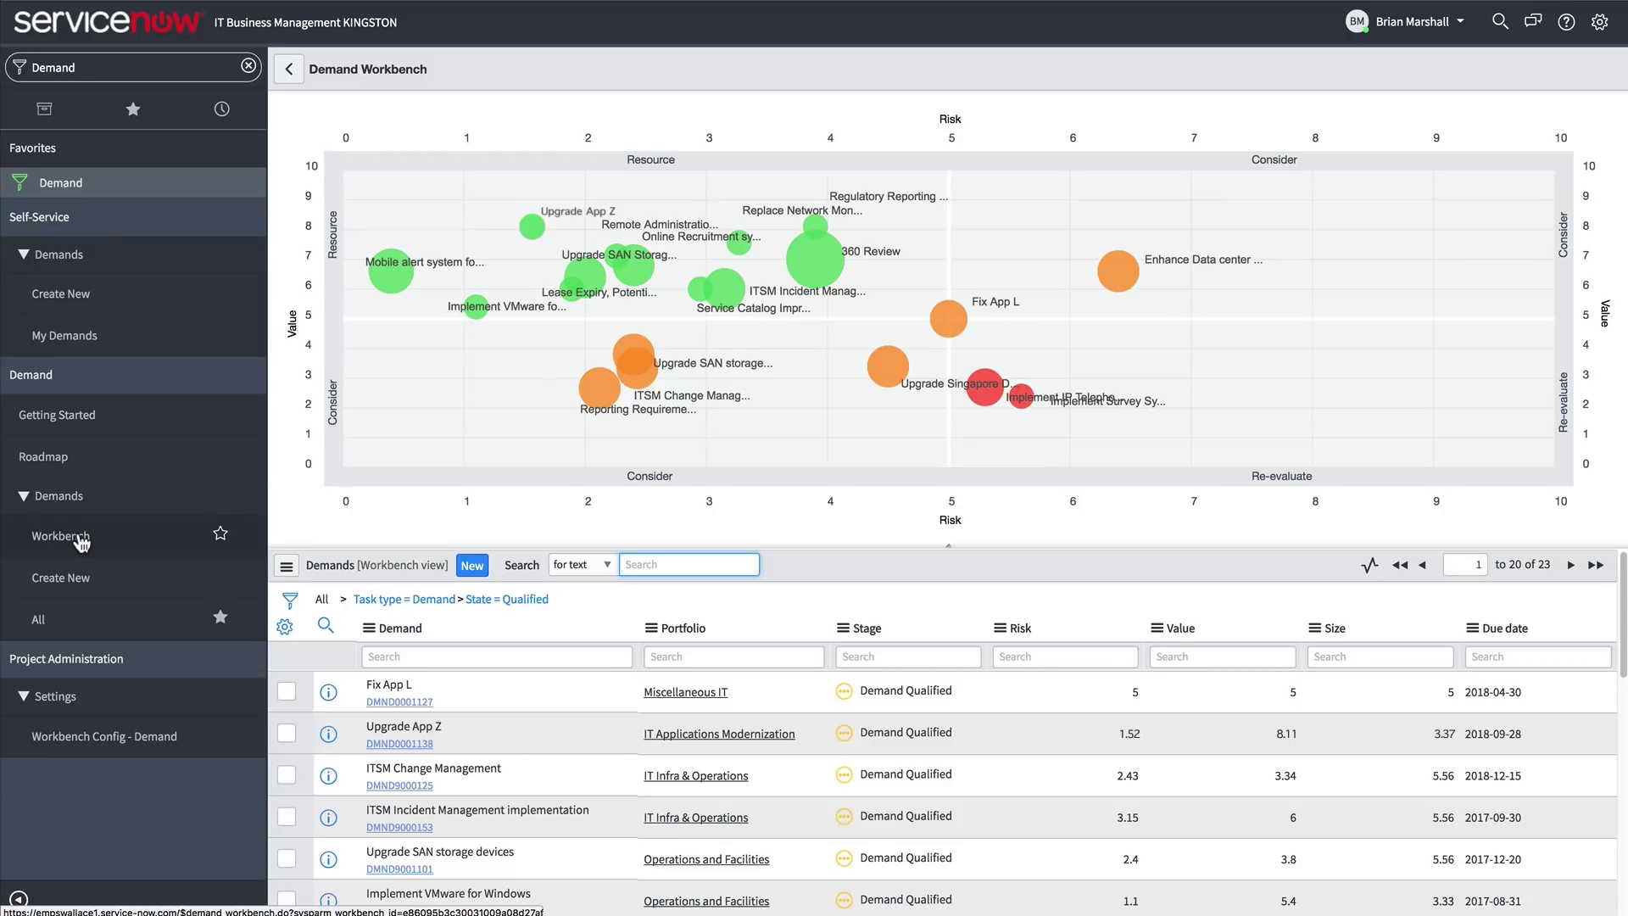
{"action": "left_click", "coordinate": [660, 656]}
{"action": "type", "text": "IT applic"}
{"action": "key", "text": "Return"}
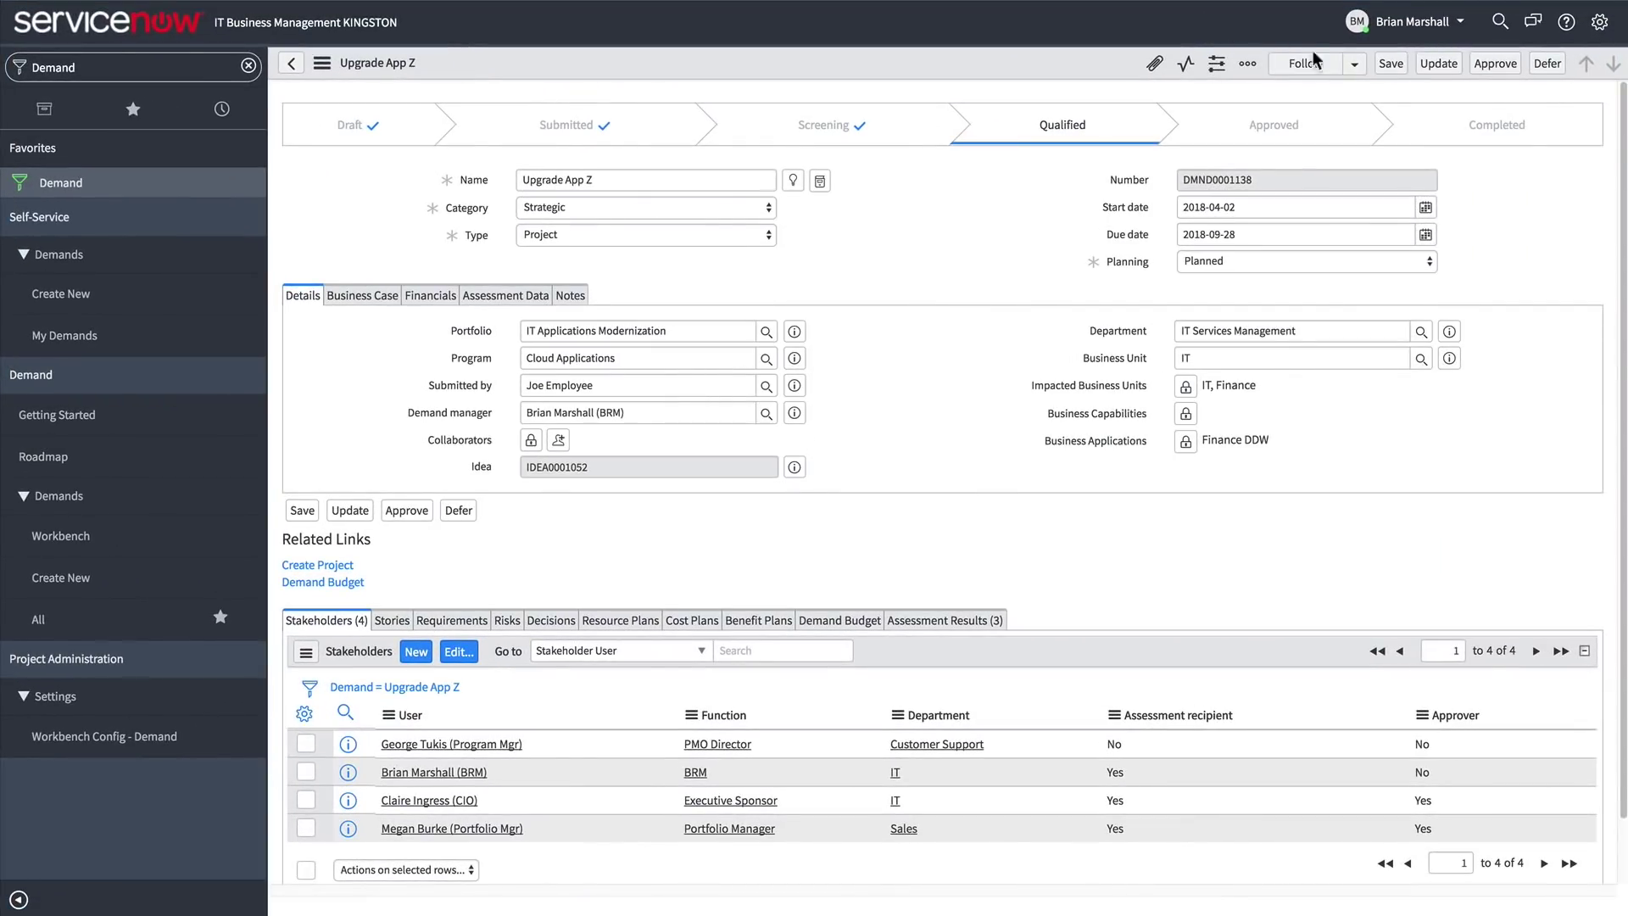
- Approve demand DMND0001138 and start creating project PRJ0010880 from it
{"action": "left_click", "coordinate": [1494, 64]}
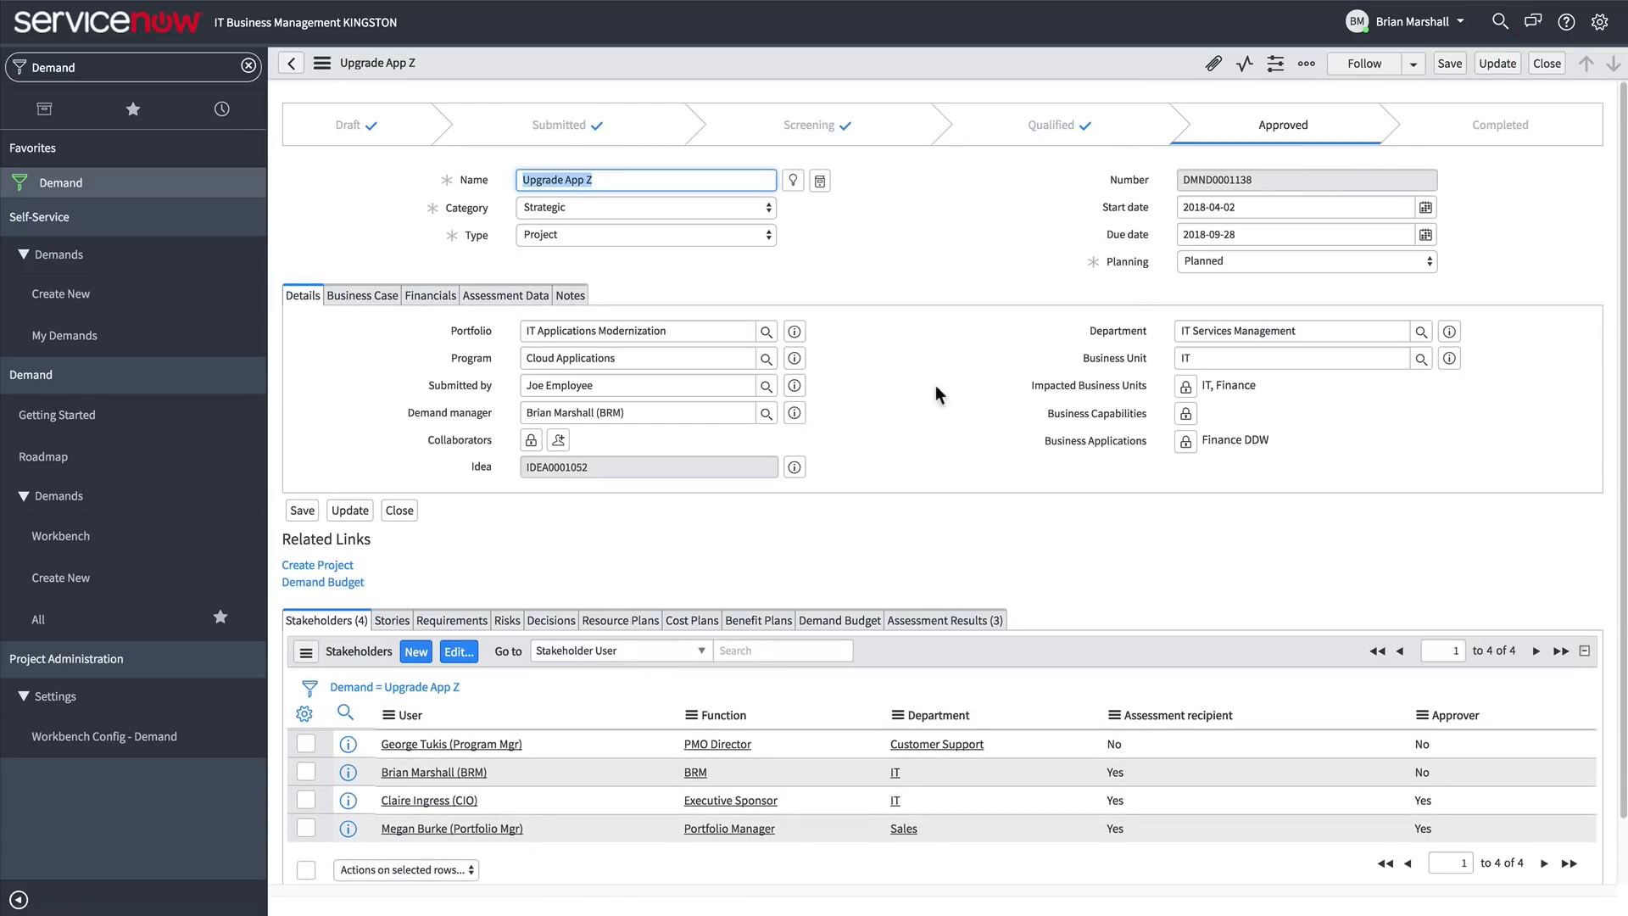
{"action": "left_click", "coordinate": [319, 565]}
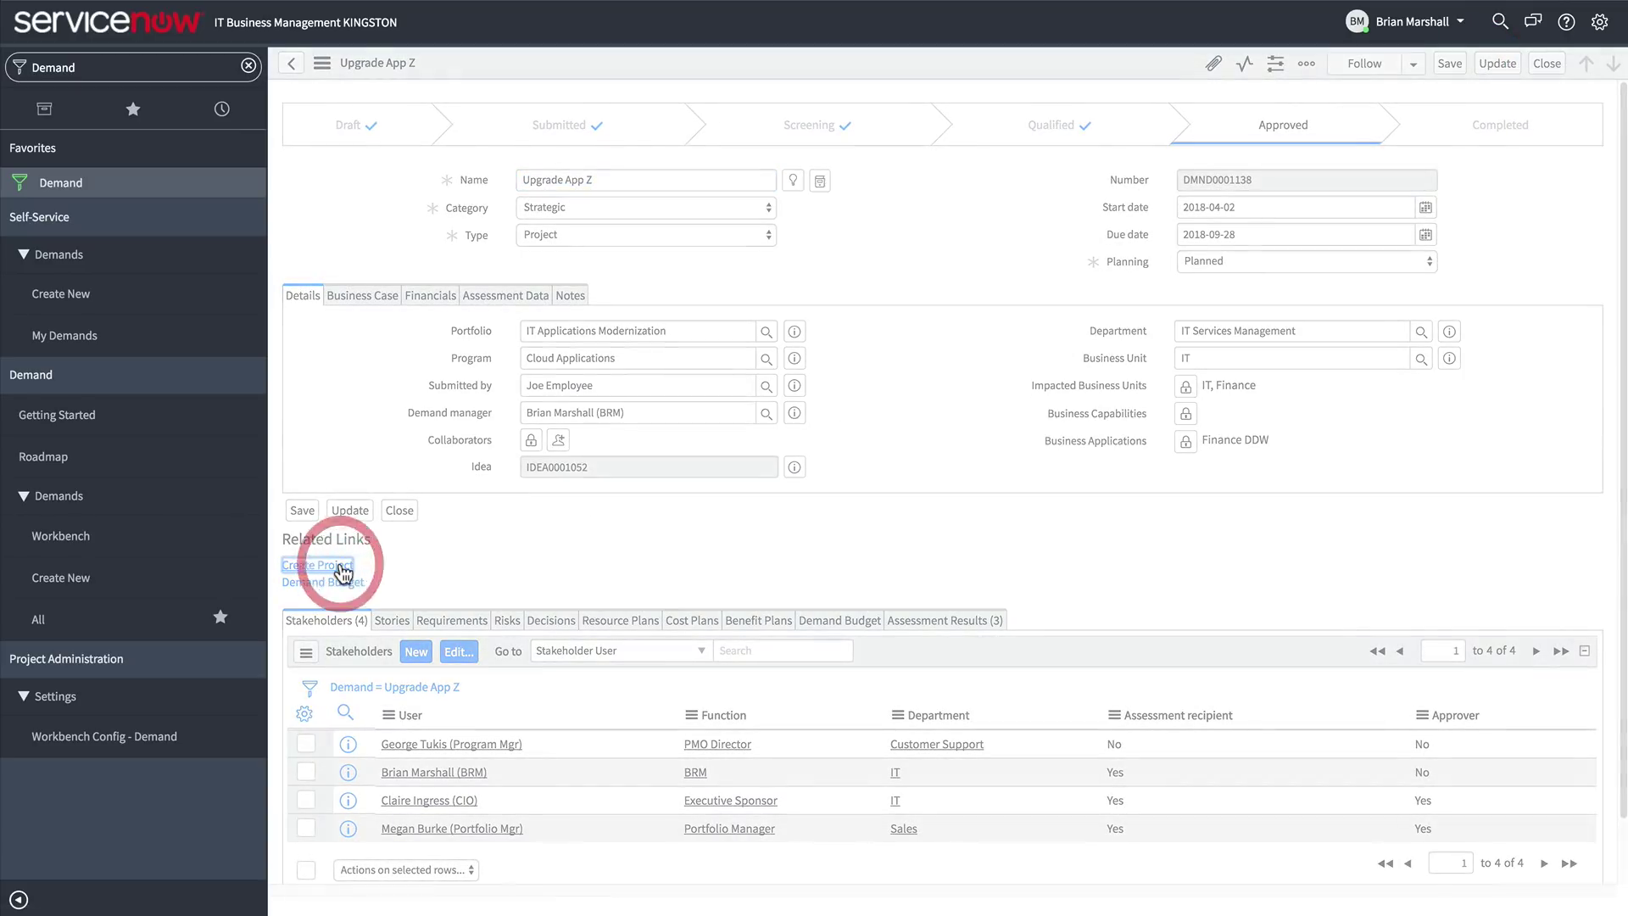